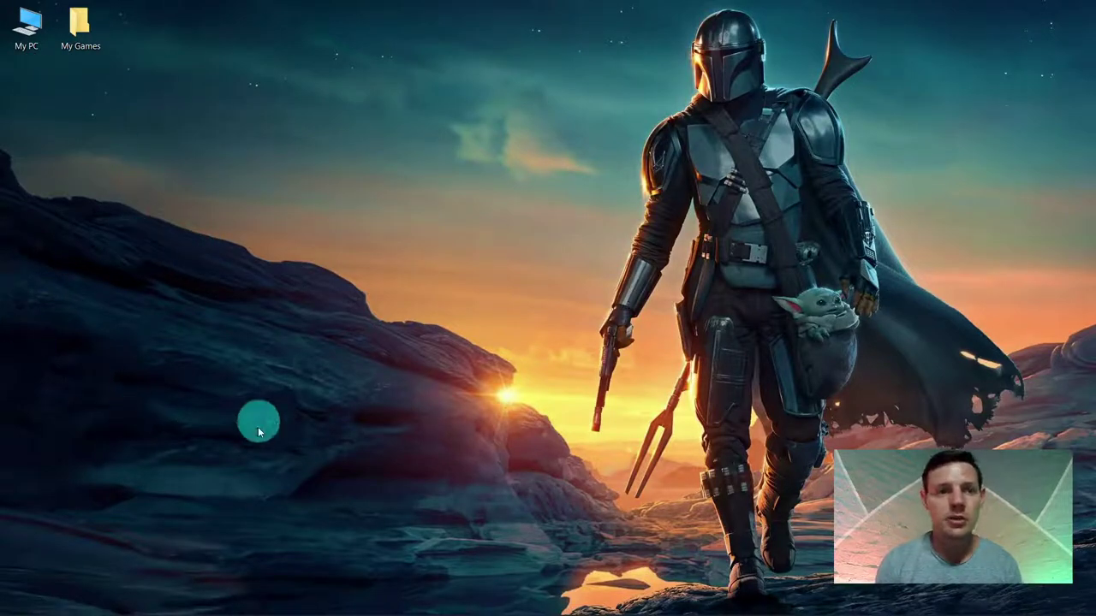
Step: Search Google in Chrome for 'games icon png' and show the Images results
mouse_move(248, 608)
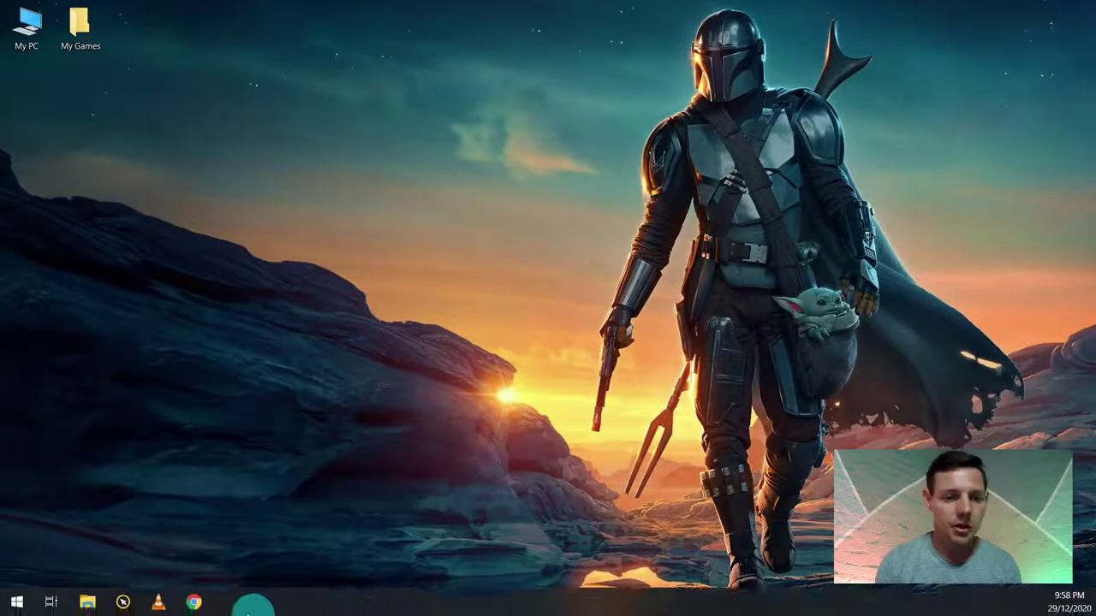
left_click(187, 608)
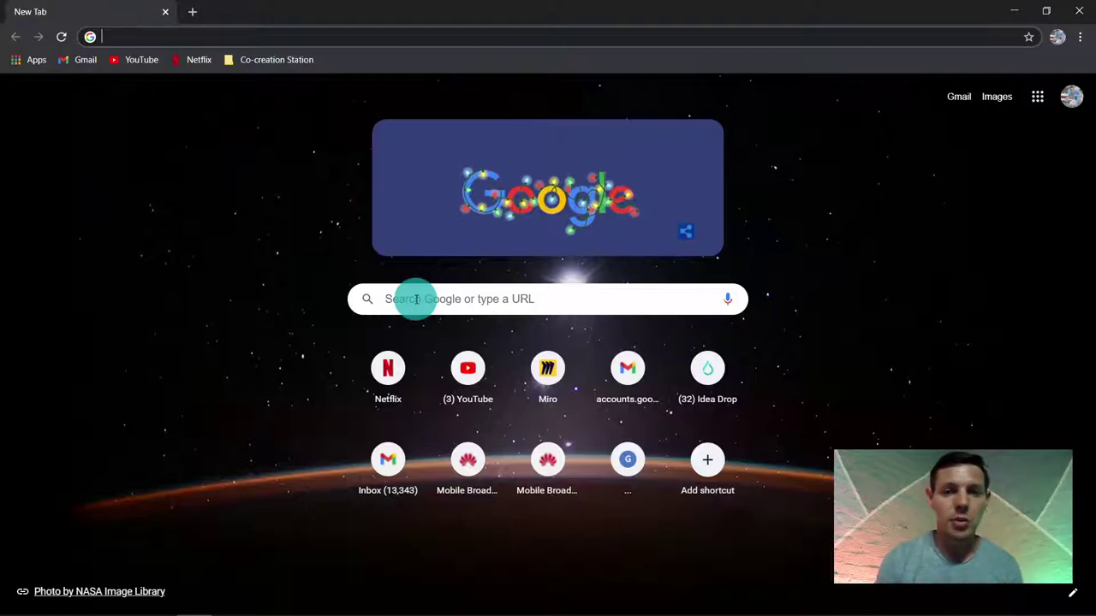
left_click(416, 300)
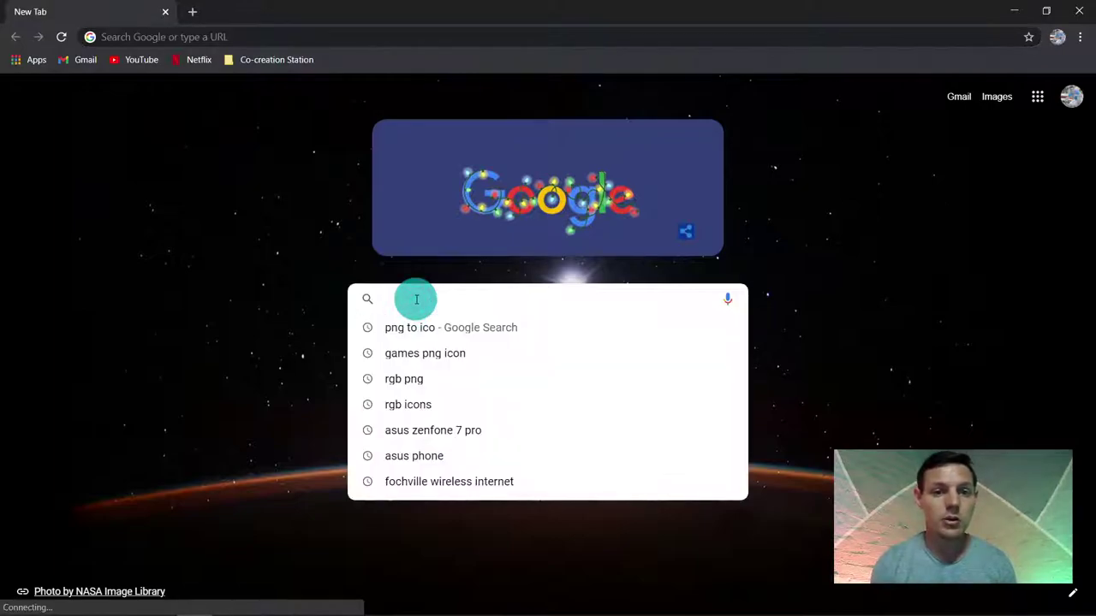
type("ga")
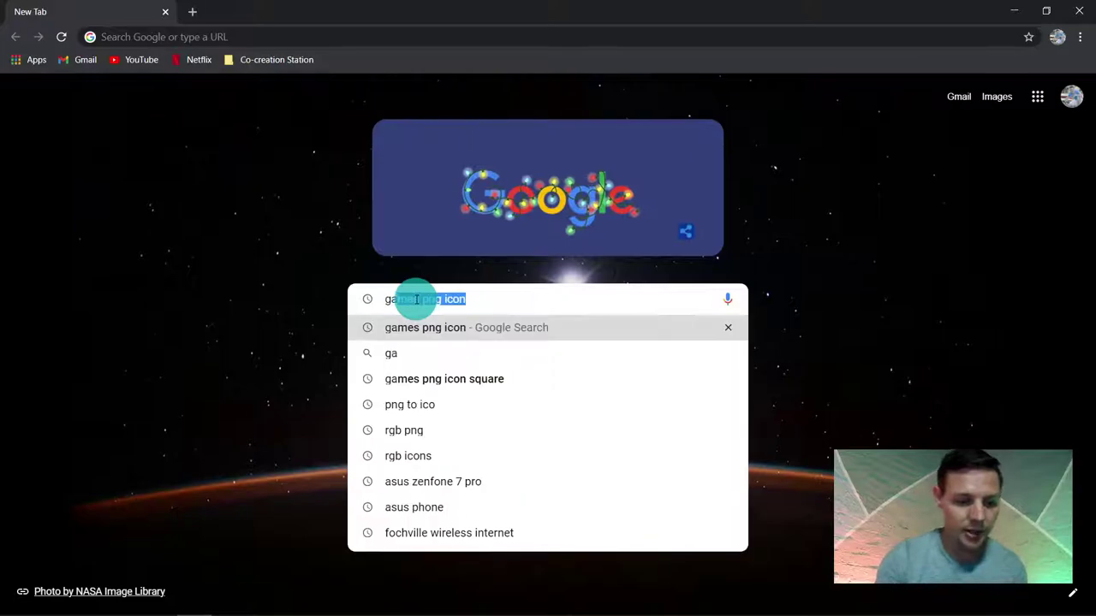
type("mes ic")
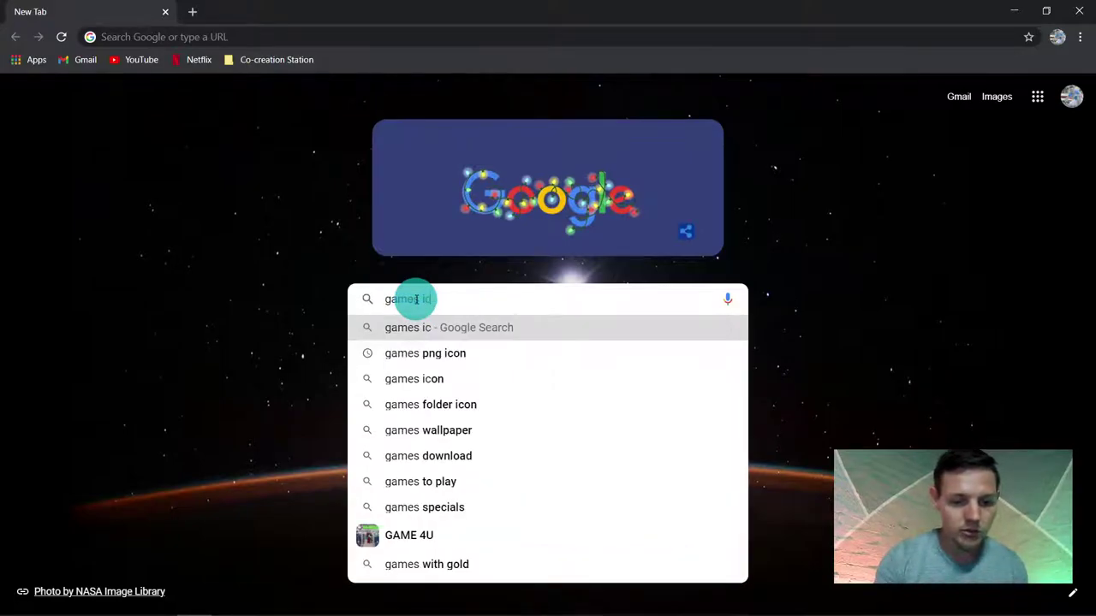
type("on p")
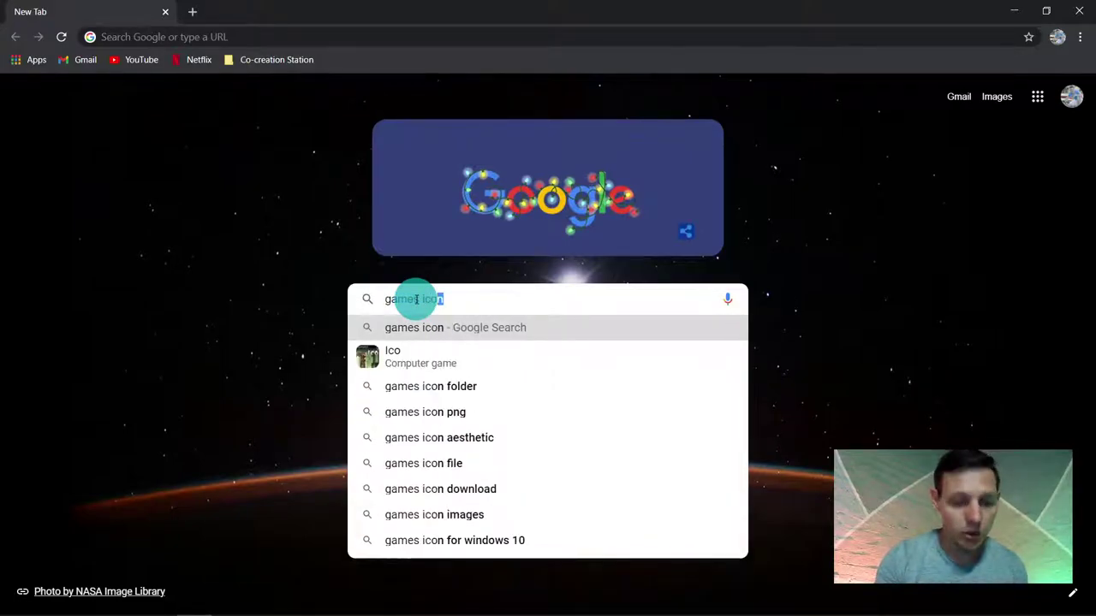
type("ng")
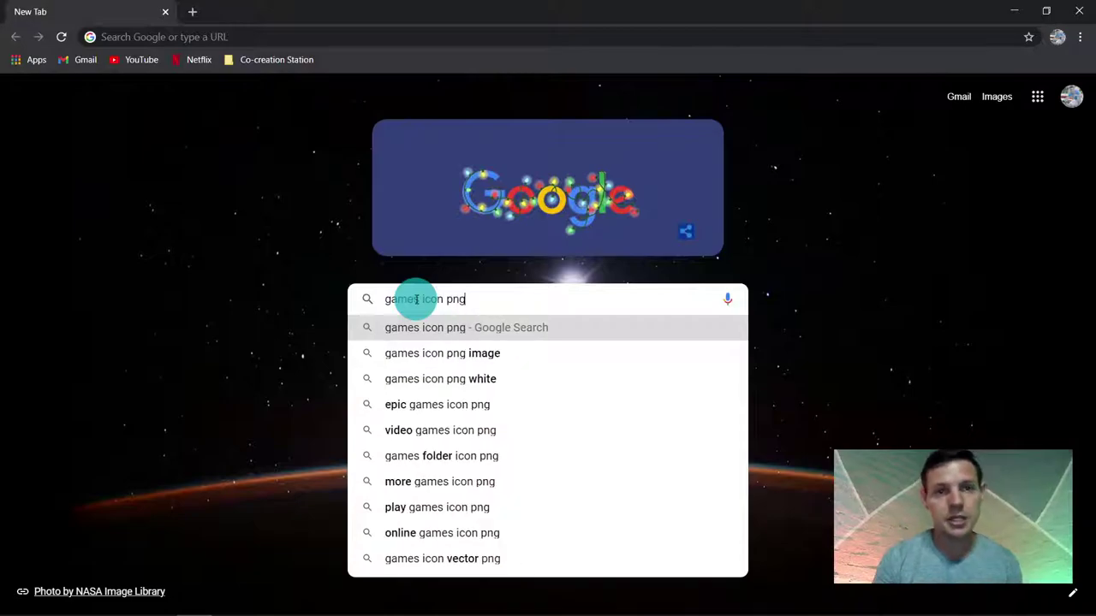
key("Return")
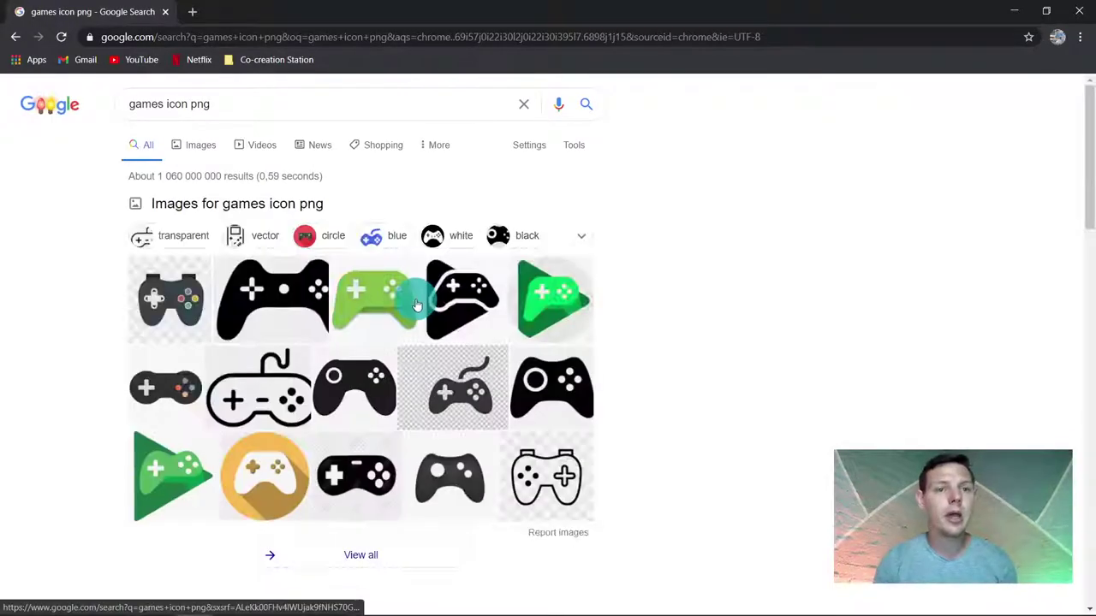
left_click(197, 143)
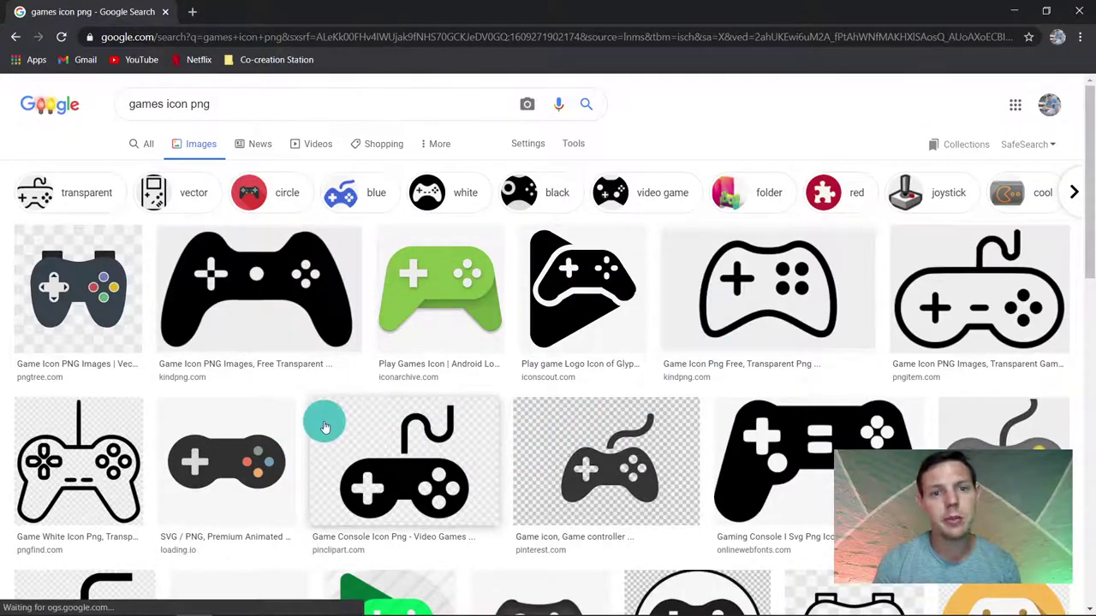
Step: Close Chrome, view the Games PNG and PC PNG images in My PC, then minimise the folder
left_click(1080, 19)
left_click(19, 34)
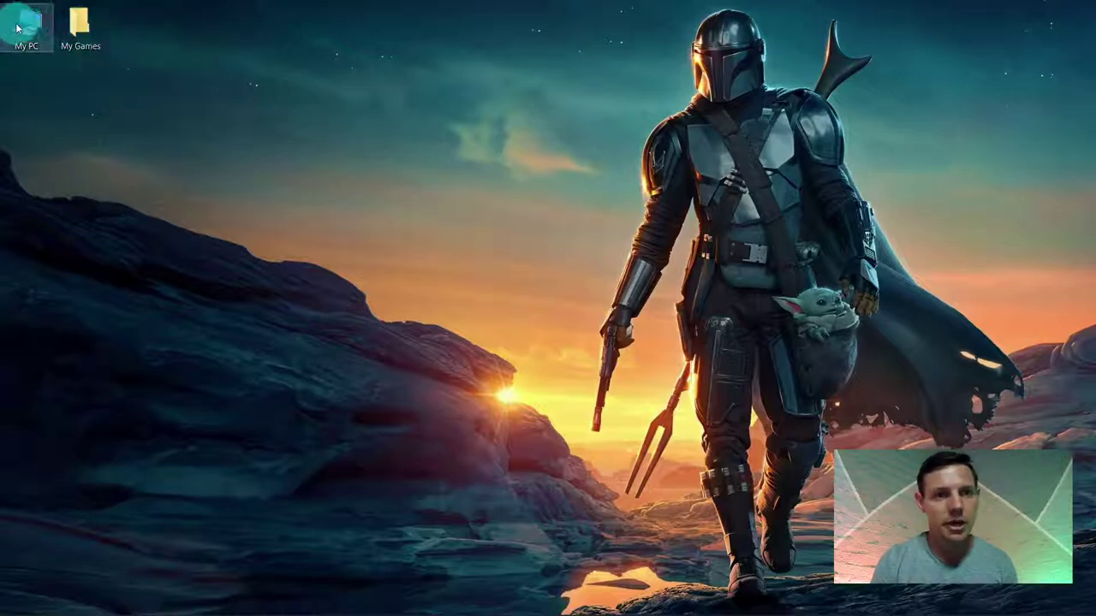
double_click(17, 28)
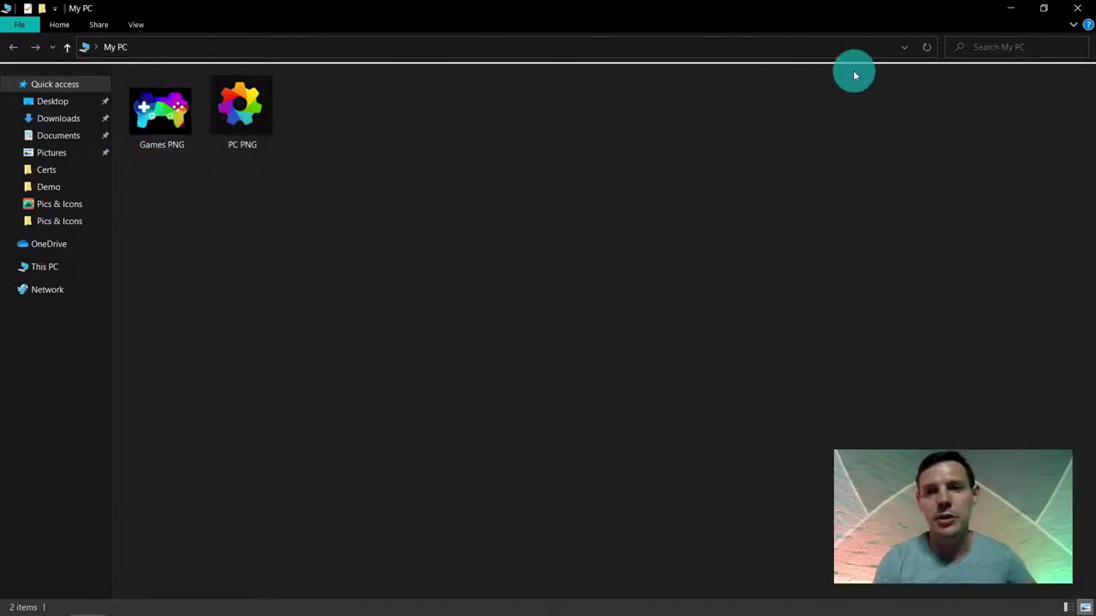
left_click(1015, 10)
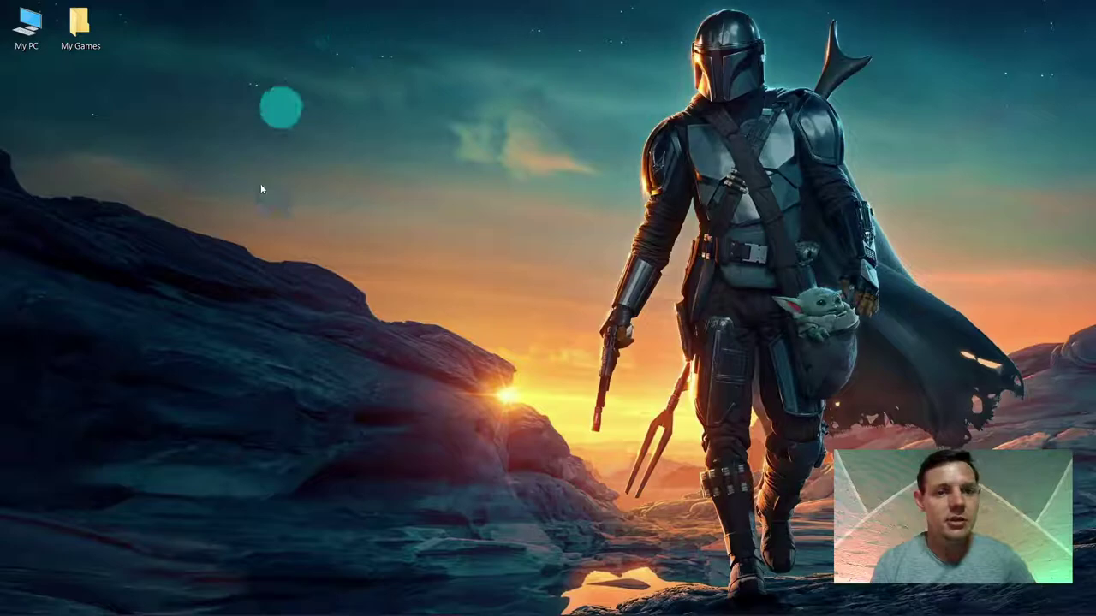
Step: Search Google in Chrome for 'png to ico' to reach the icoconvert.com converter
mouse_move(255, 612)
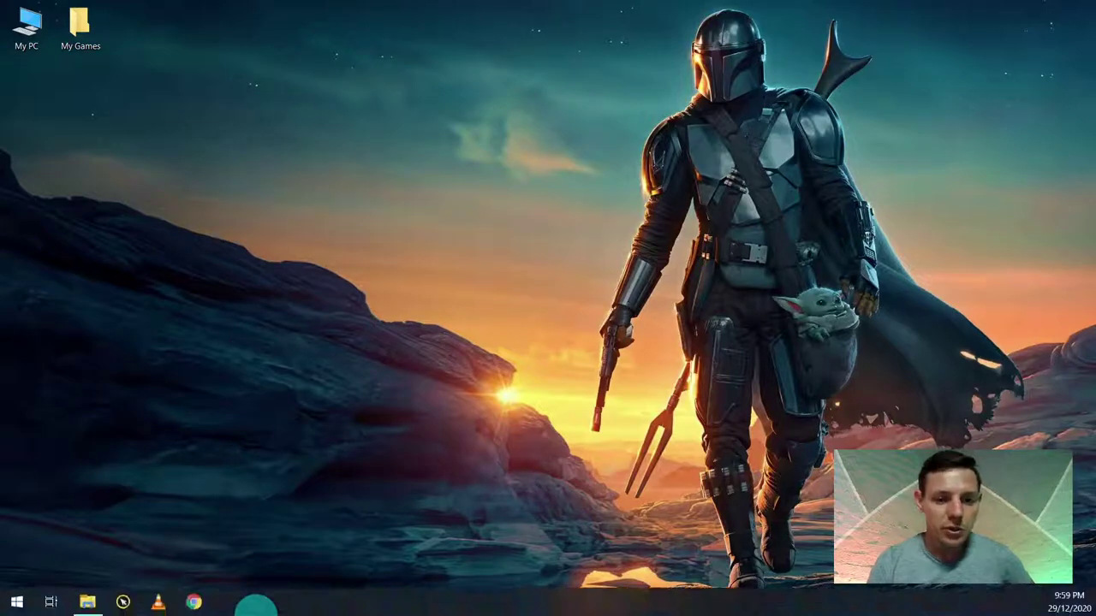
left_click(202, 606)
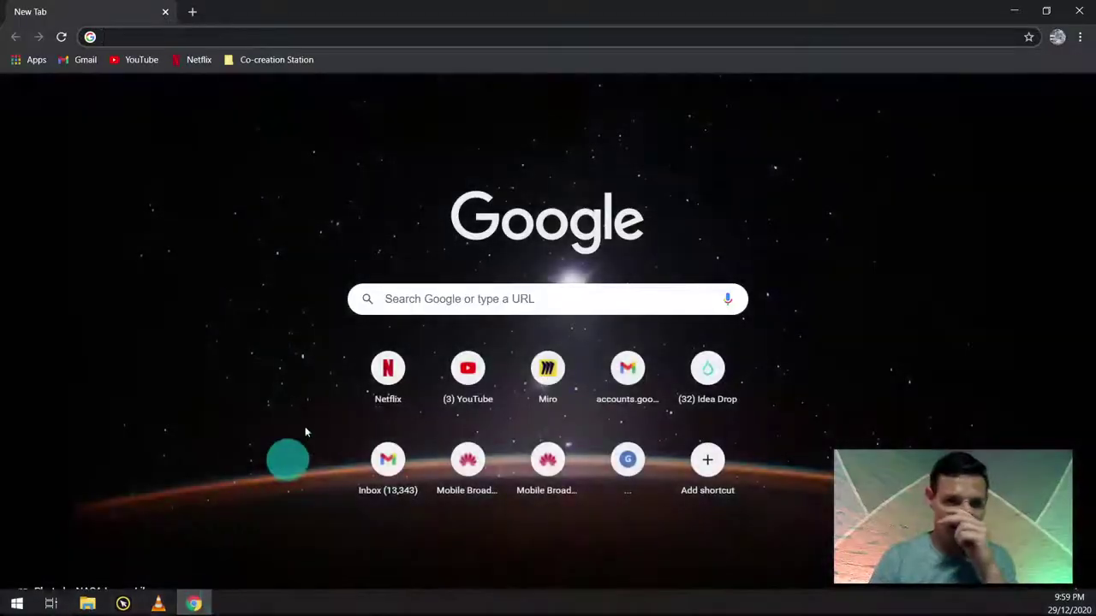
left_click(412, 310)
type("png")
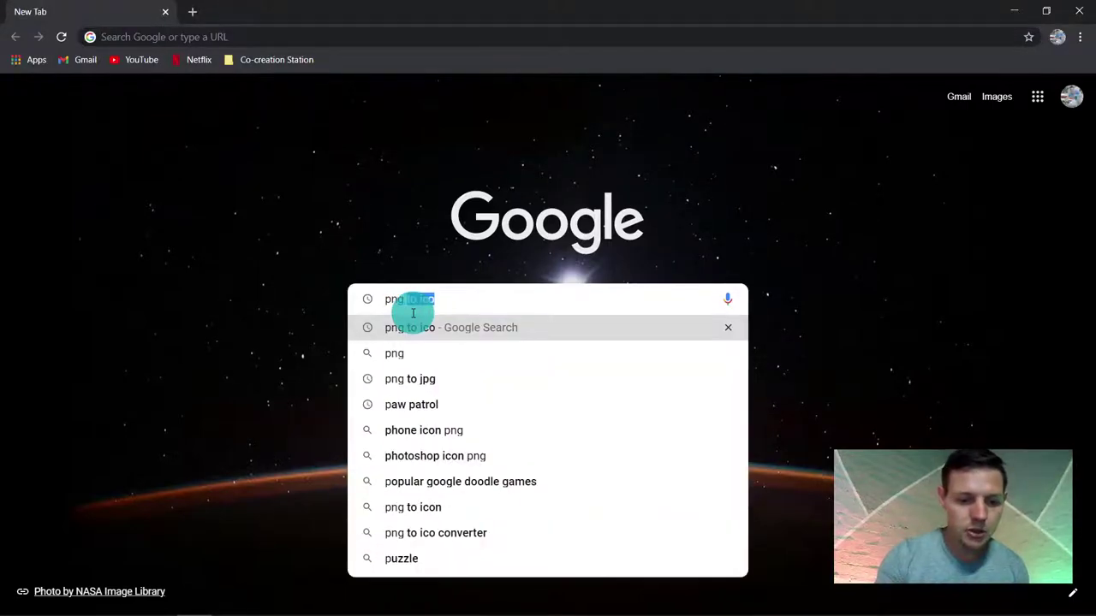
type(" to ico")
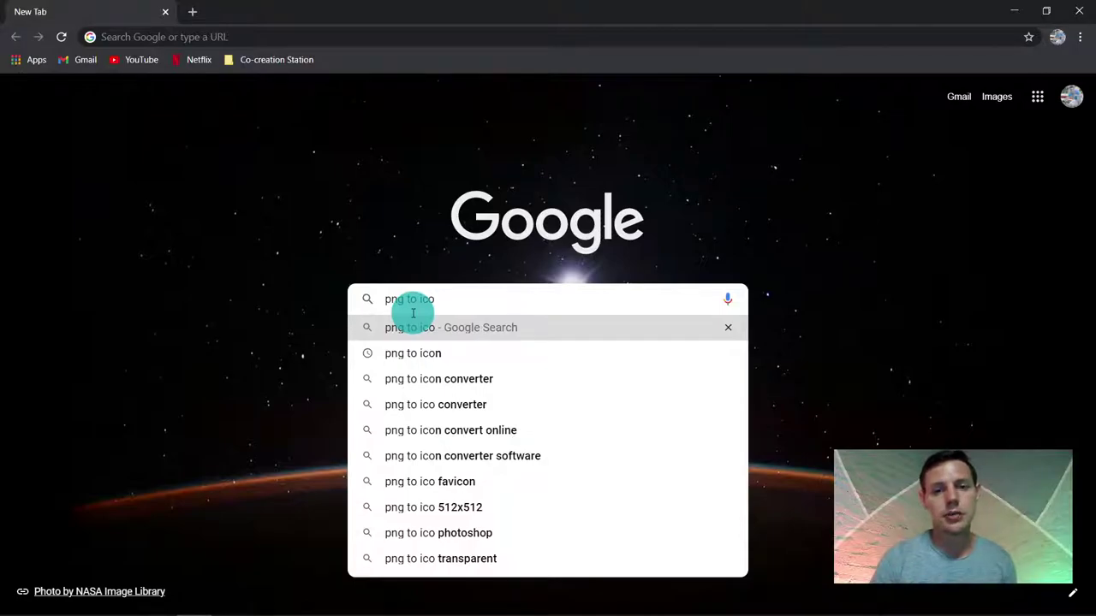
key("Return")
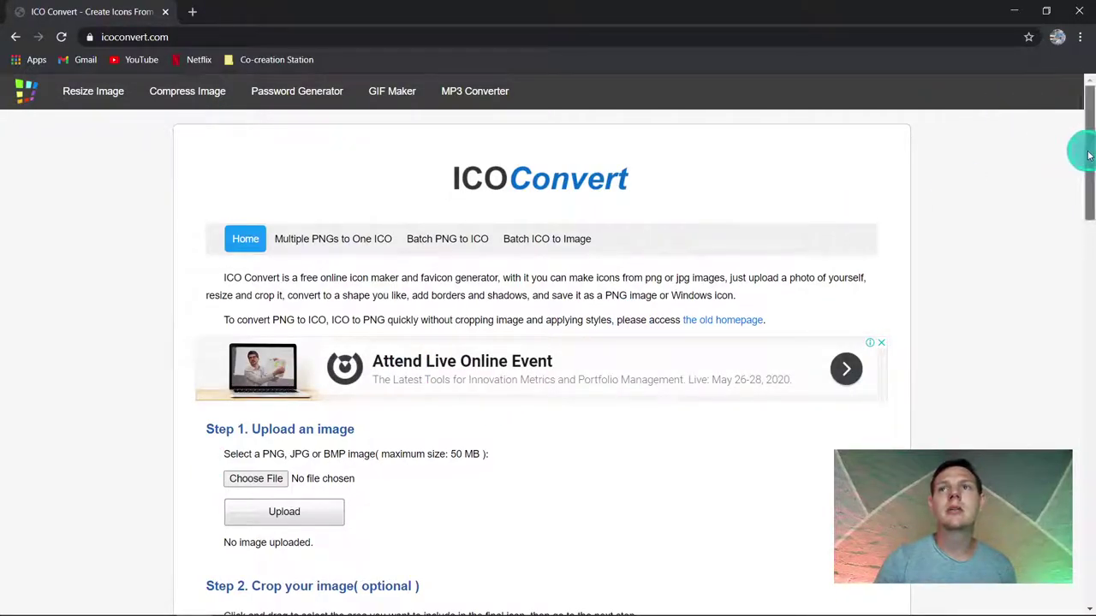
Step: Upload Games PNG.png from Desktop\My PC to ICO Convert
left_click_drag(1088, 153, 1089, 208)
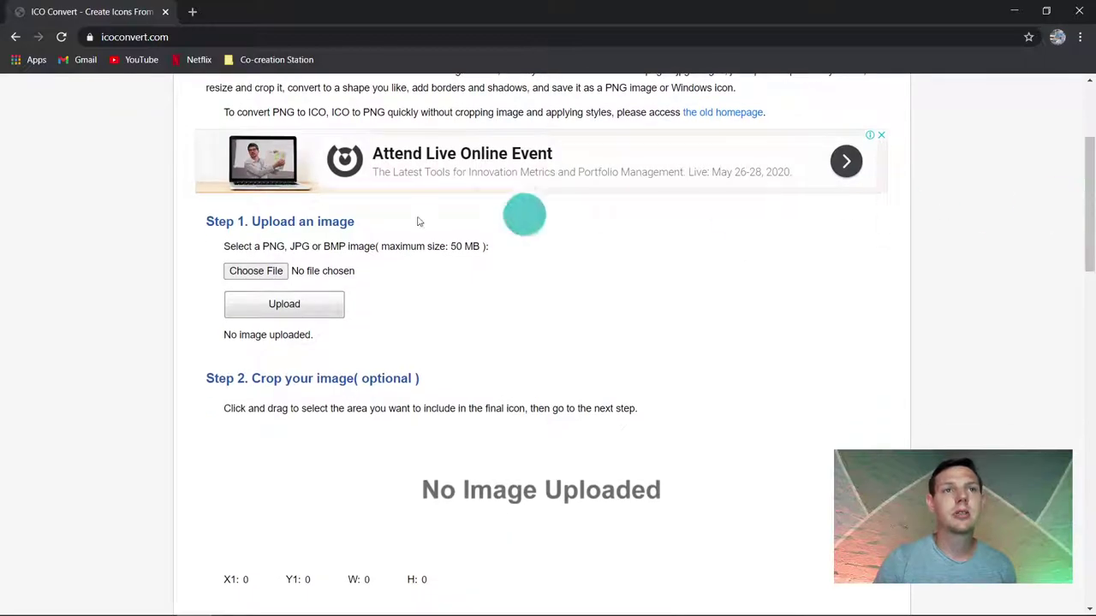
left_click(265, 272)
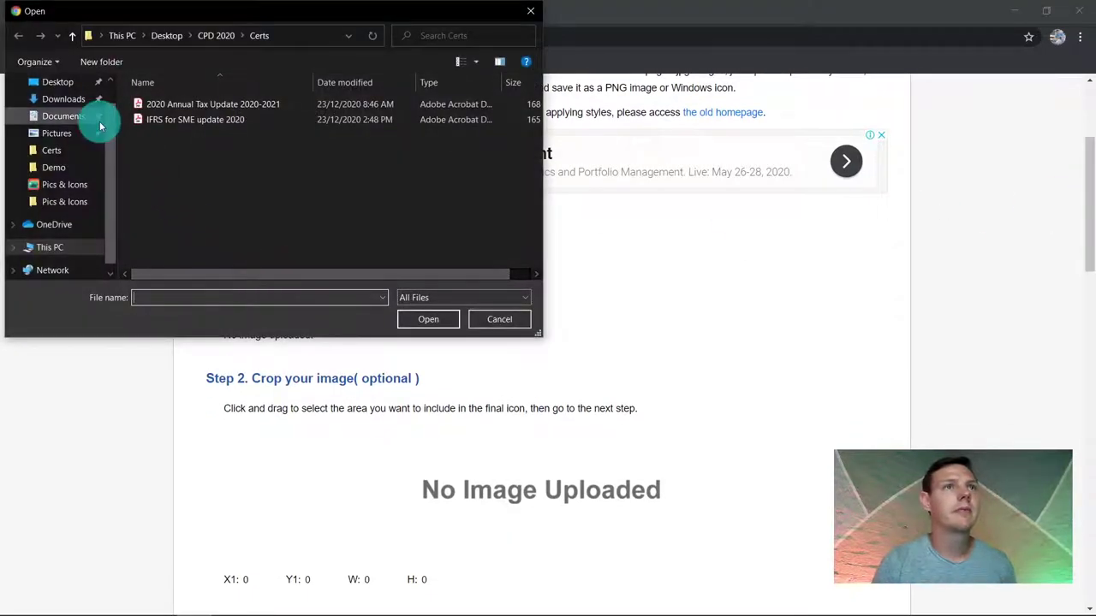
left_click_drag(111, 152, 107, 103)
left_click(57, 109)
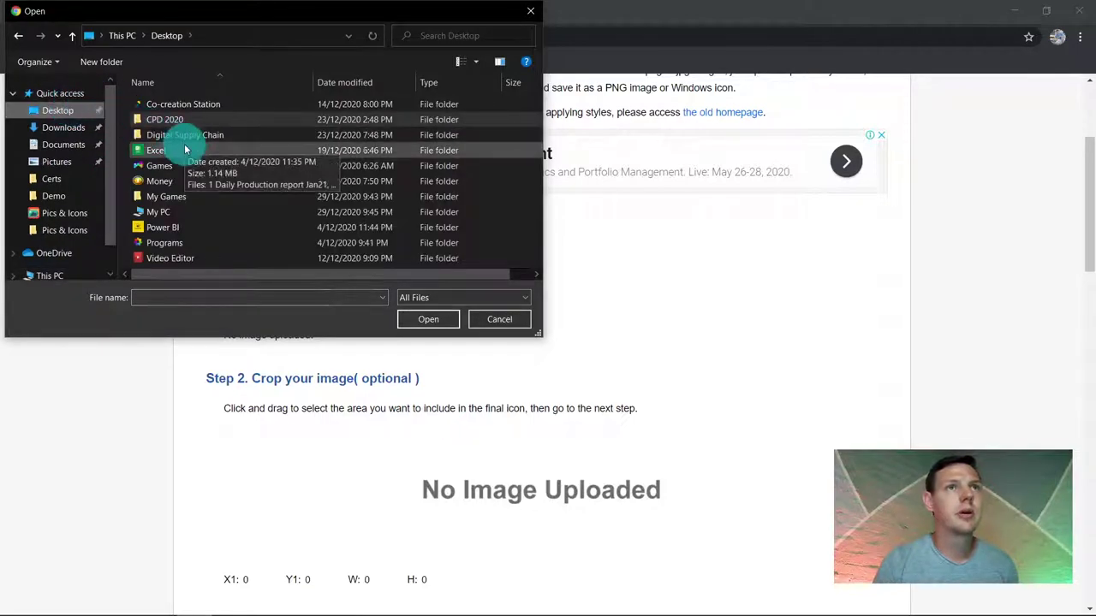
double_click(179, 212)
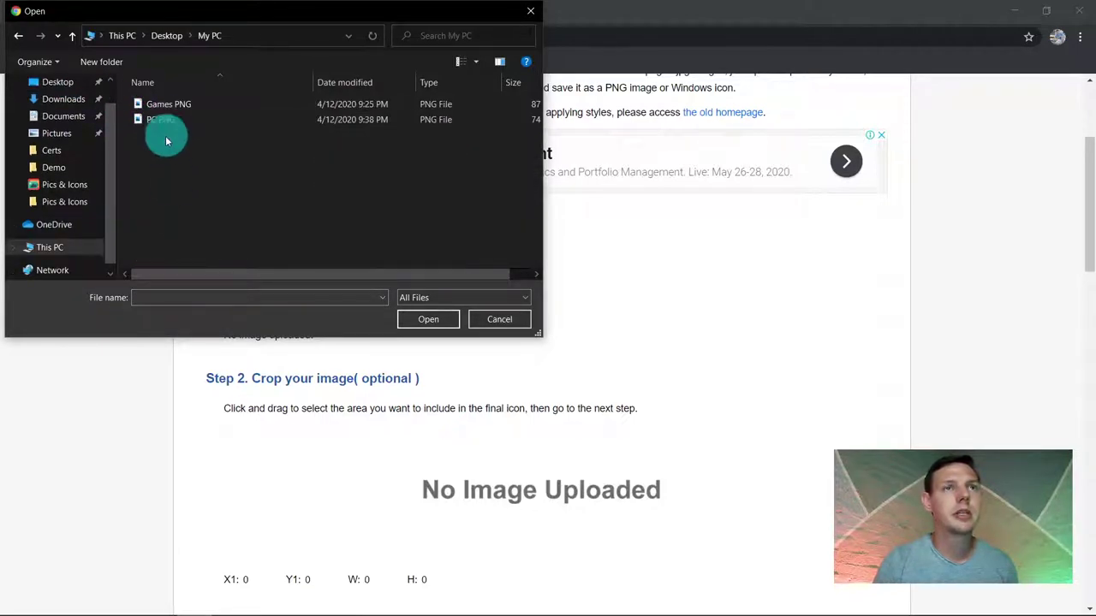
double_click(151, 103)
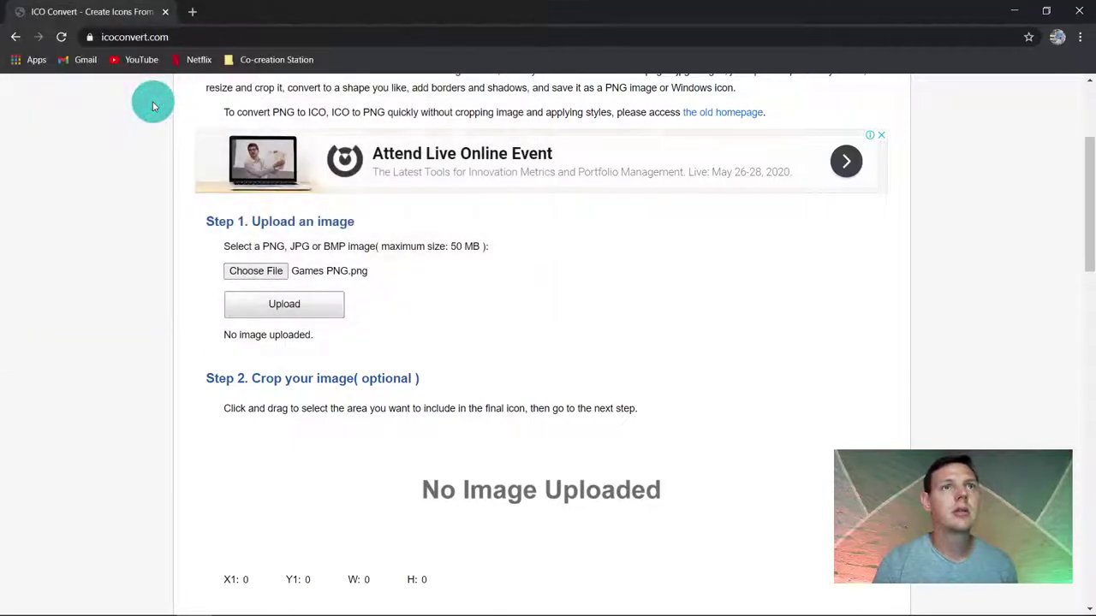
left_click(283, 306)
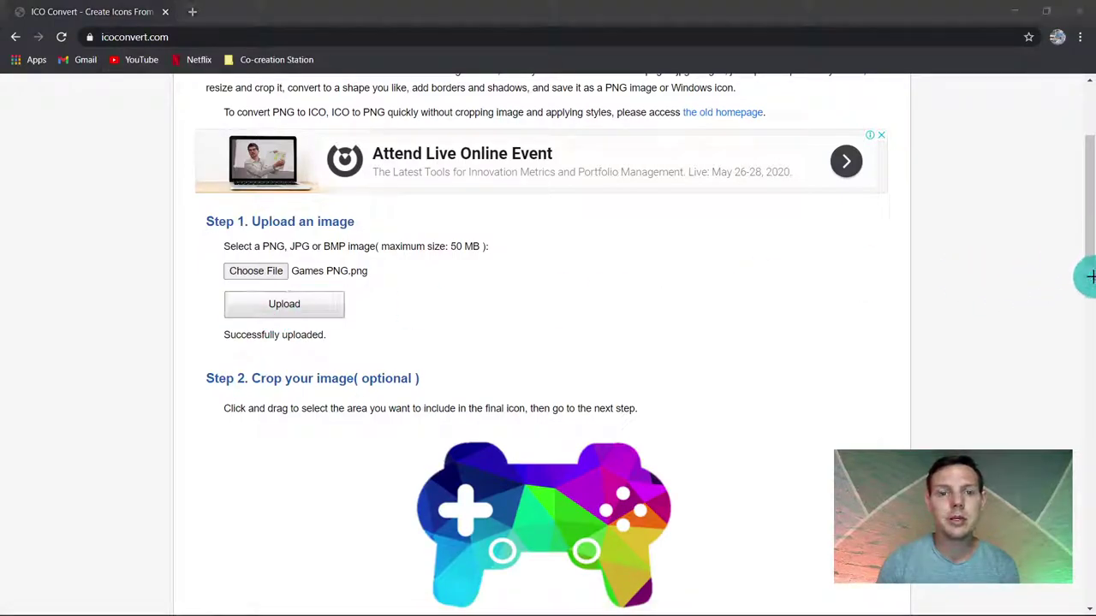
Step: Convert the uploaded gamepad image to ICO and download the icon file
left_click_drag(1092, 278, 1080, 514)
left_click(299, 319)
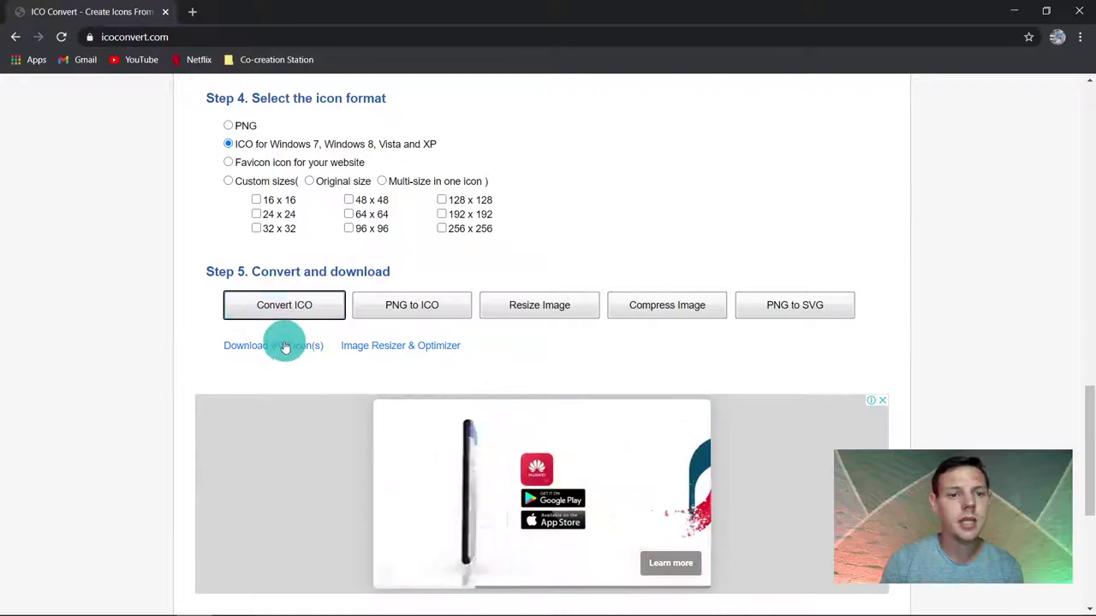
left_click(268, 347)
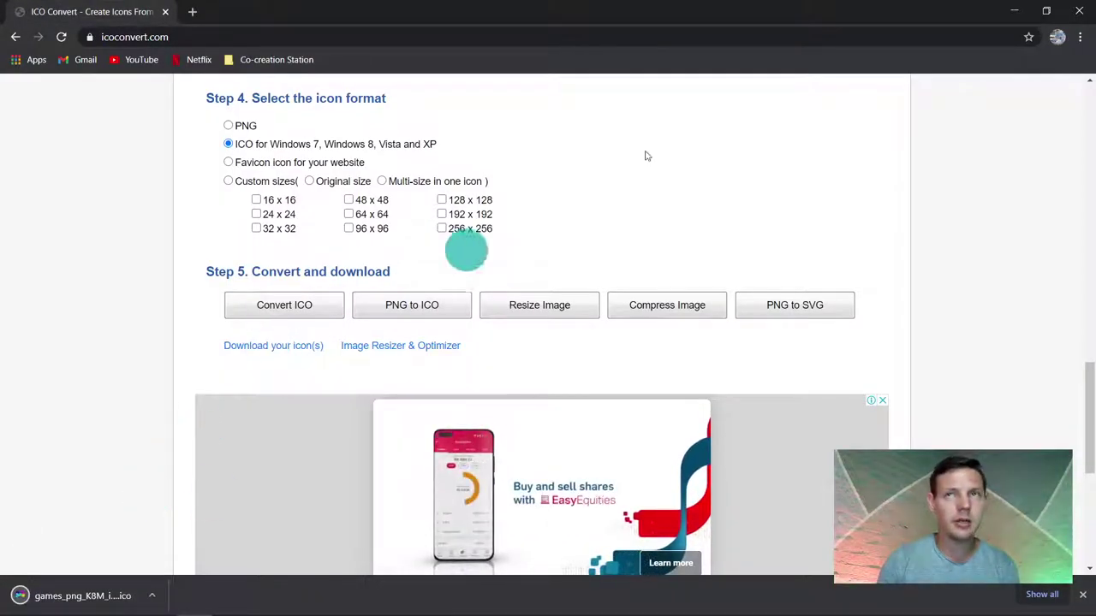
Step: Drag the downloaded games_png_K8M .ico into the desktop's My PC folder, then pick the next image
left_click(1046, 13)
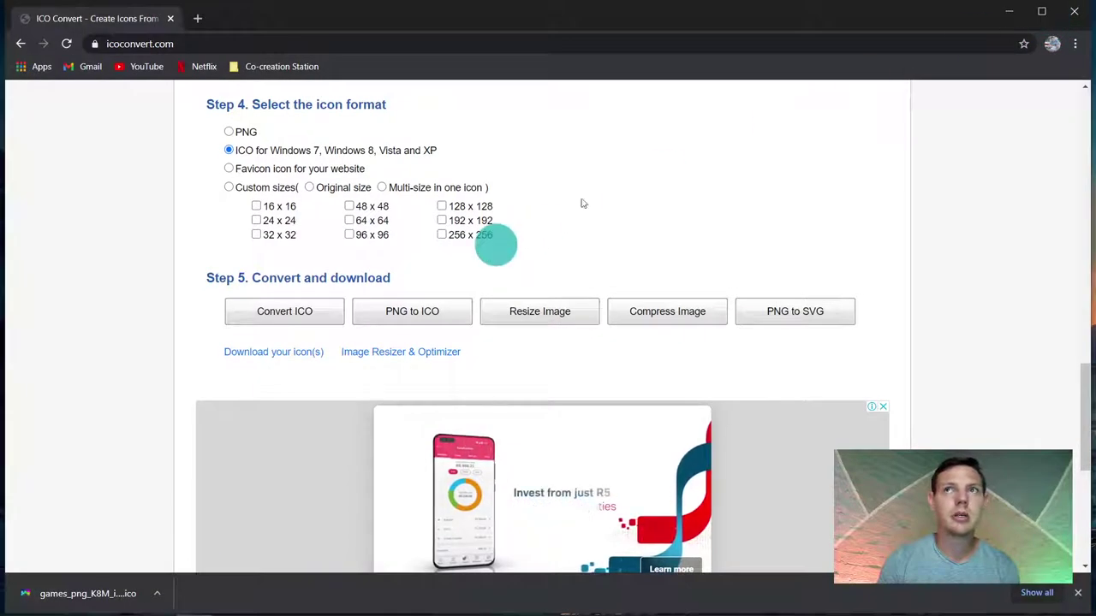
left_click_drag(959, 11, 839, 24)
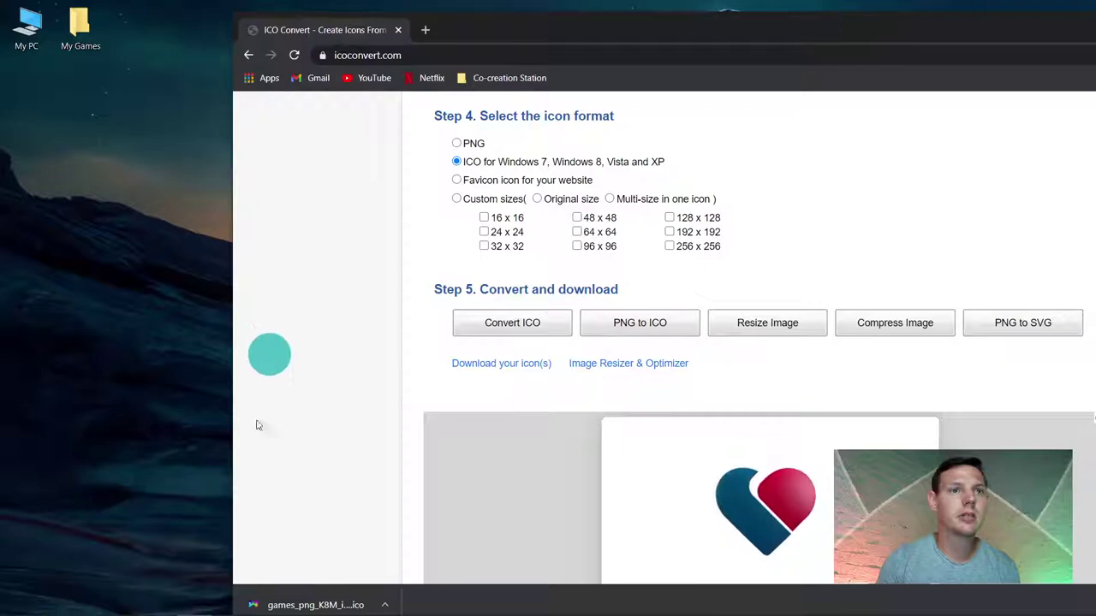
left_click_drag(283, 605, 364, 136)
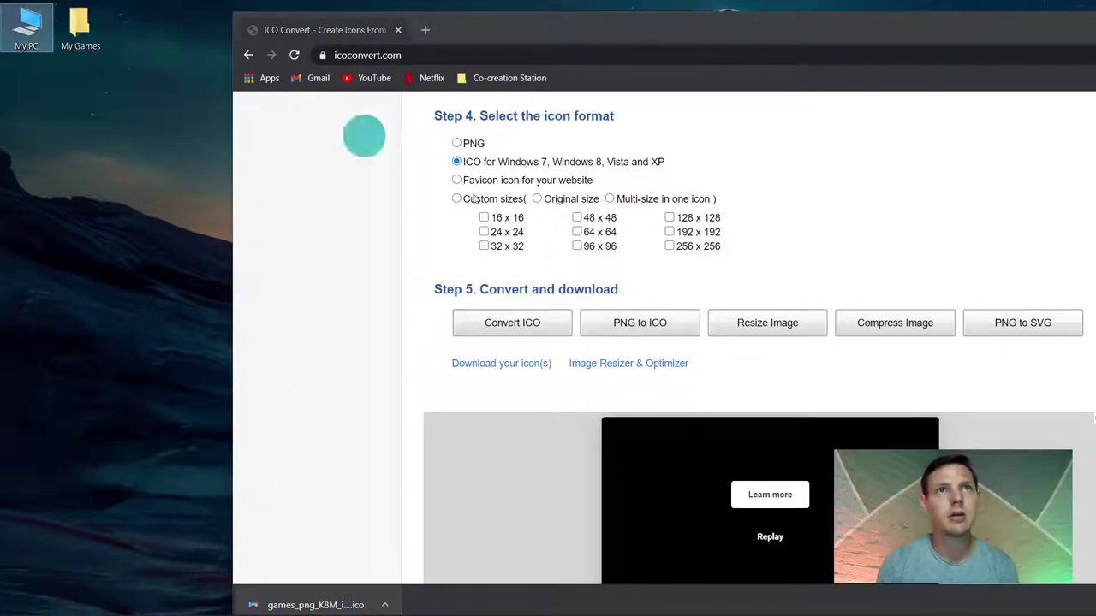
double_click(657, 27)
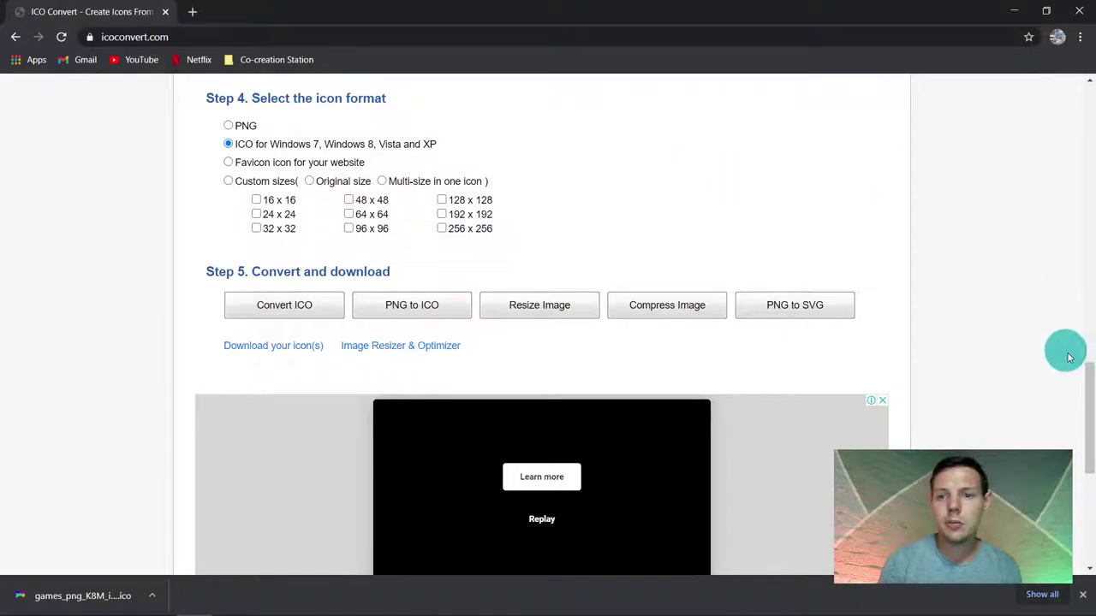
left_click_drag(1086, 380, 1069, 111)
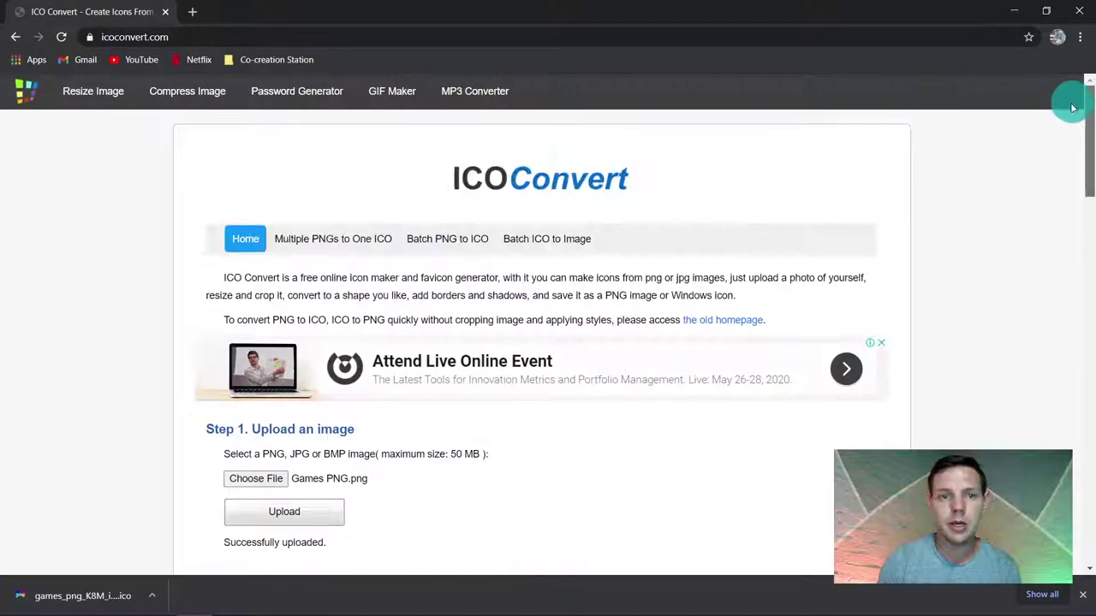
left_click(278, 438)
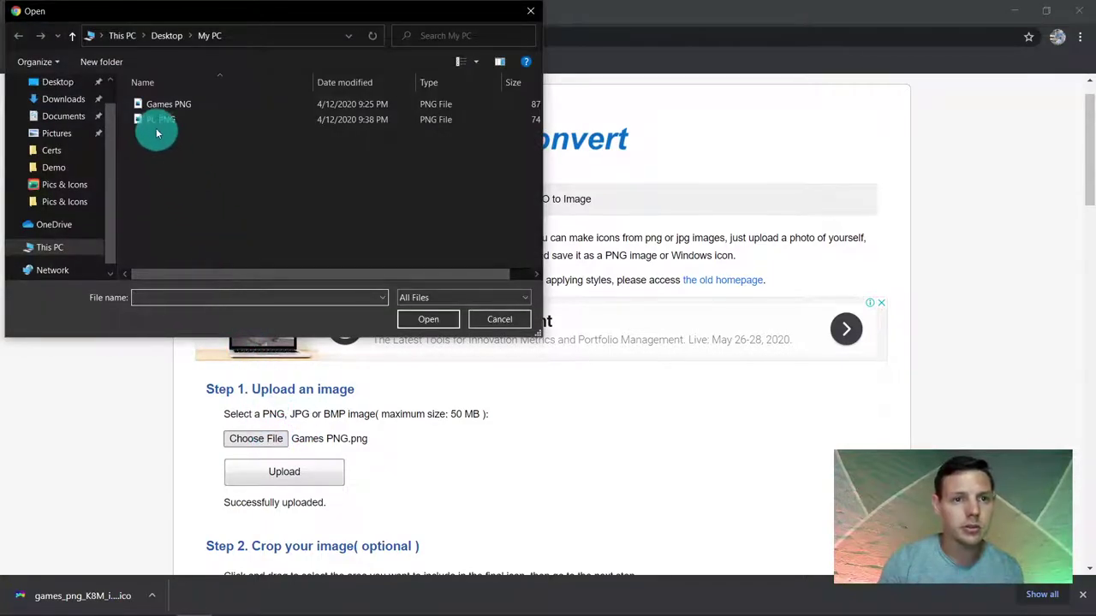
Step: Upload PC PNG.png, convert it to ICO, and download pc_png_4P2_icon.ico
double_click(157, 125)
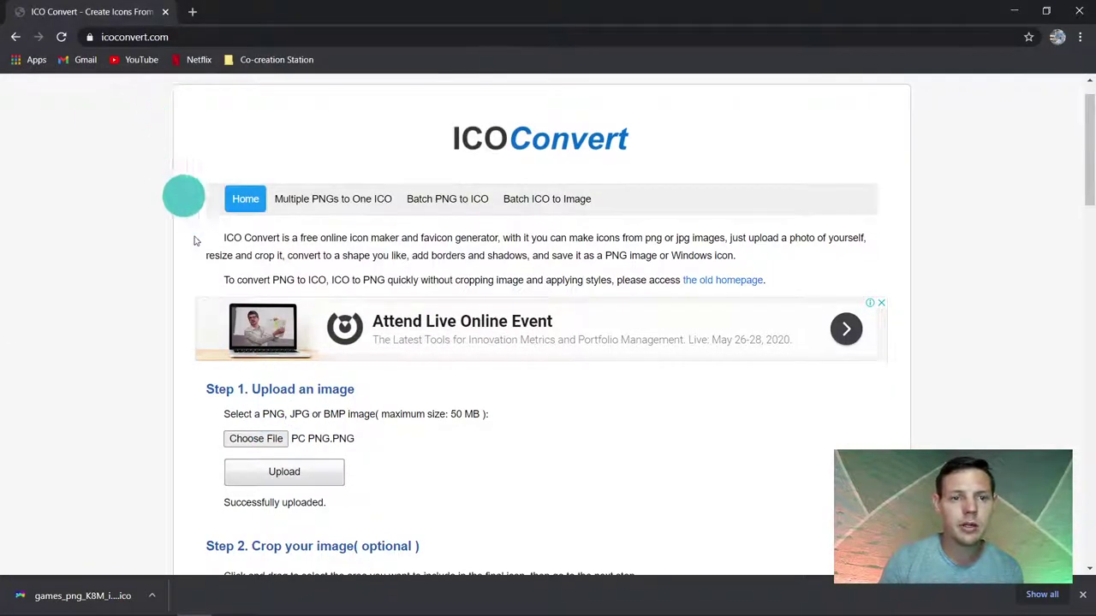
left_click(268, 485)
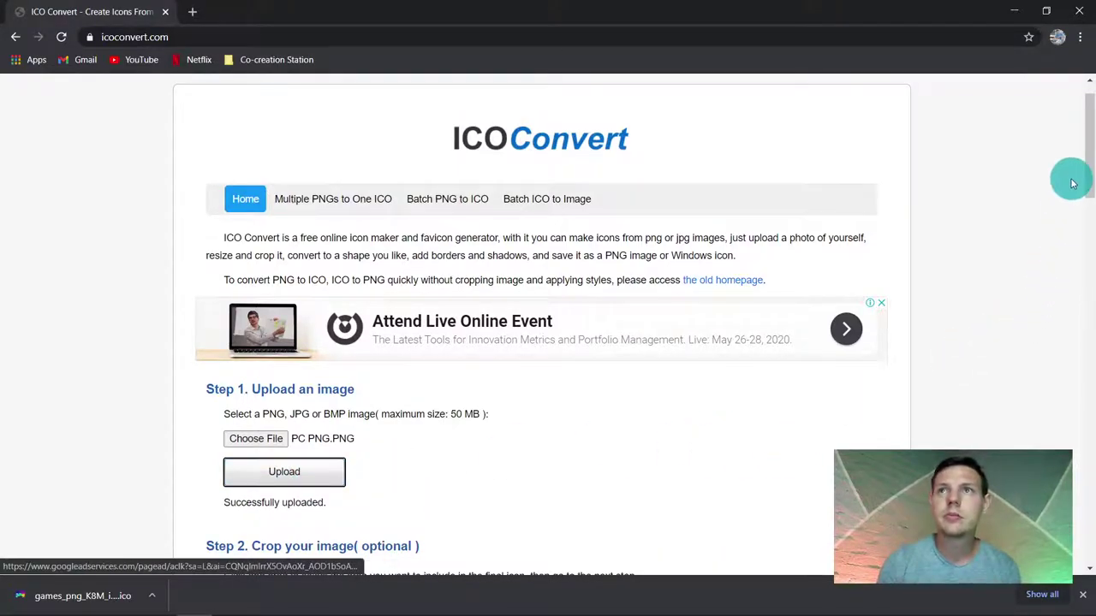
left_click_drag(1083, 152, 1051, 442)
left_click(274, 311)
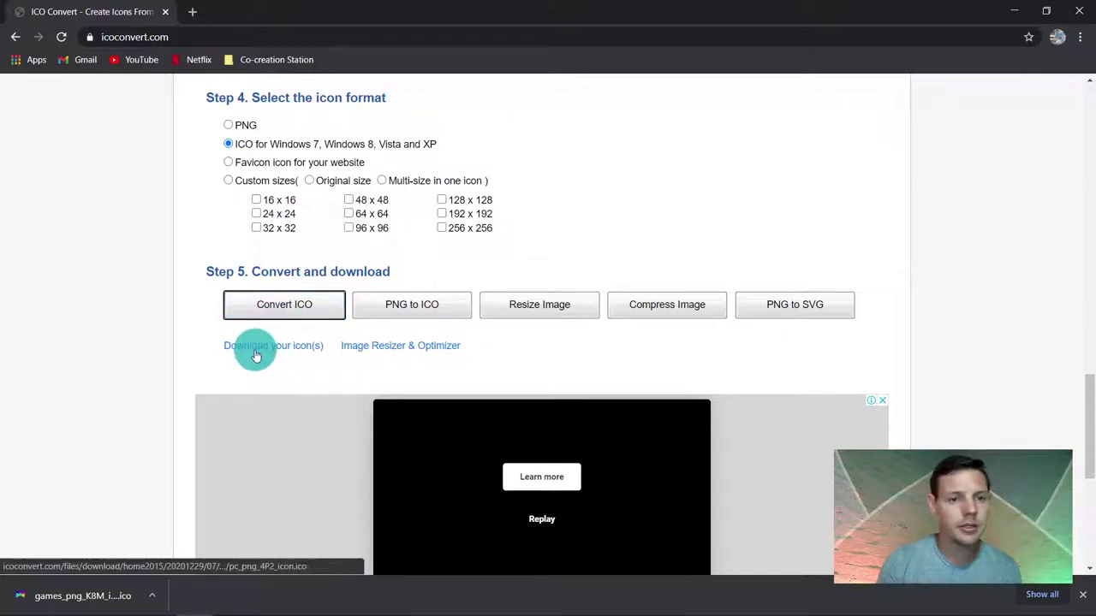
left_click(258, 349)
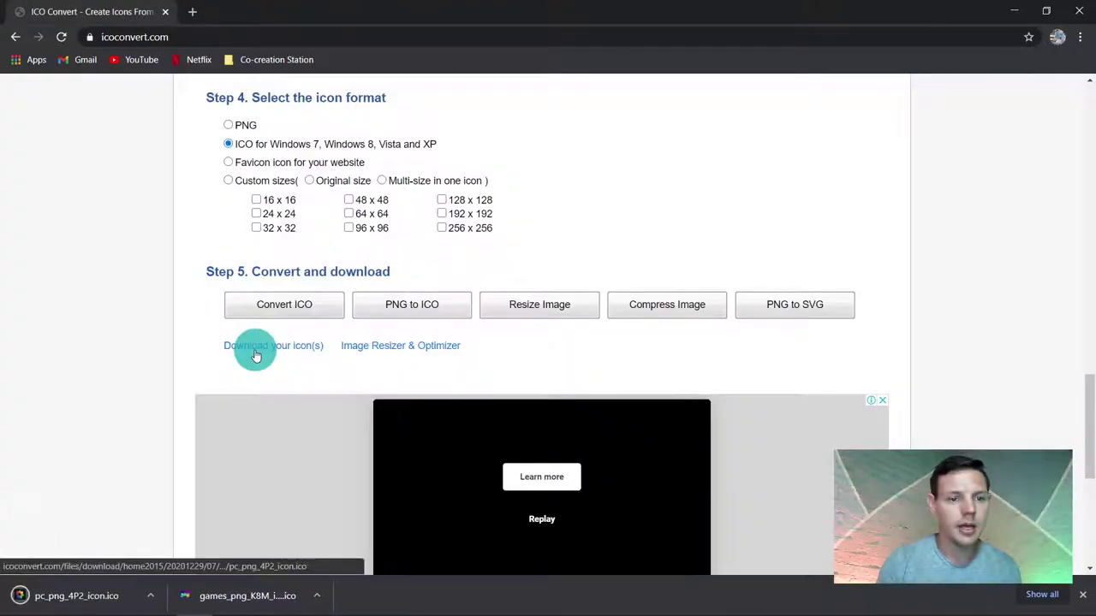
Step: Move the downloaded pc_png_4P2_icon.ico into the My Games desktop folder and close Chrome
left_click(1050, 12)
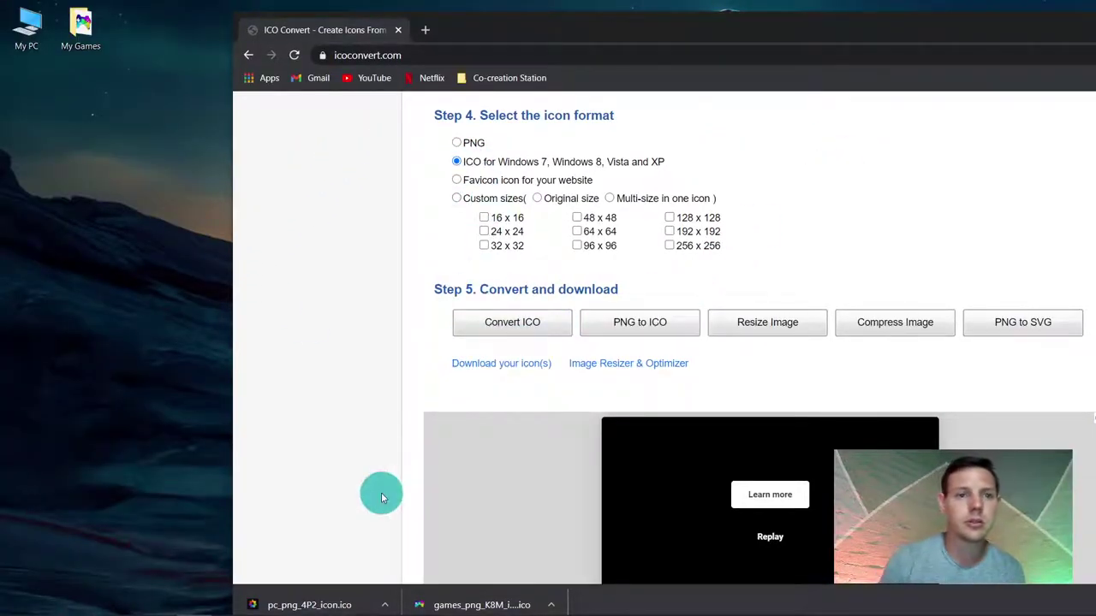
left_click_drag(313, 606, 79, 49)
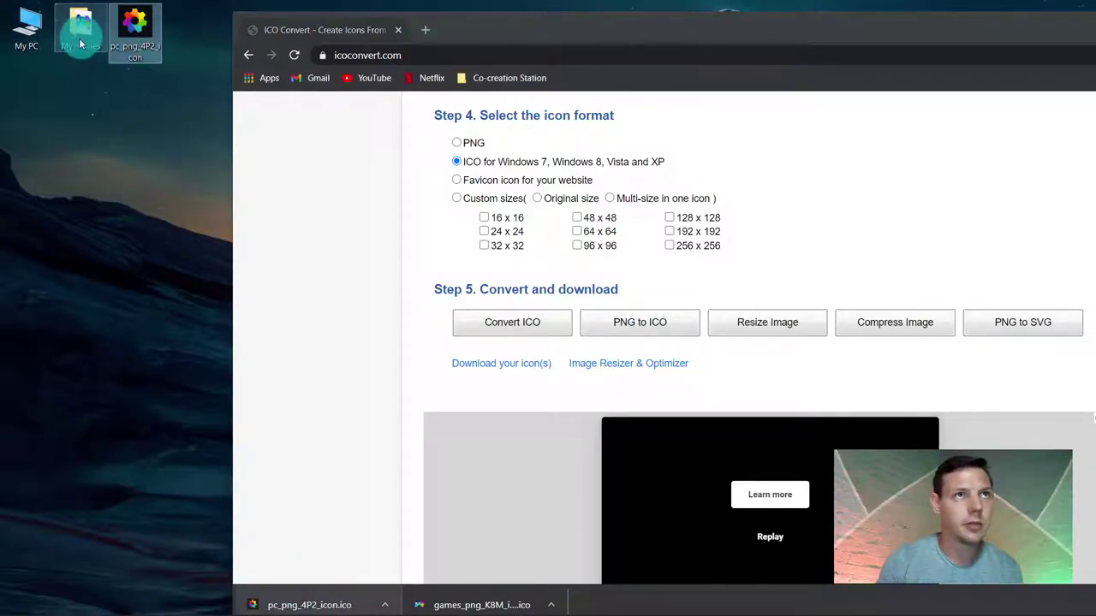
left_click_drag(137, 29, 77, 32)
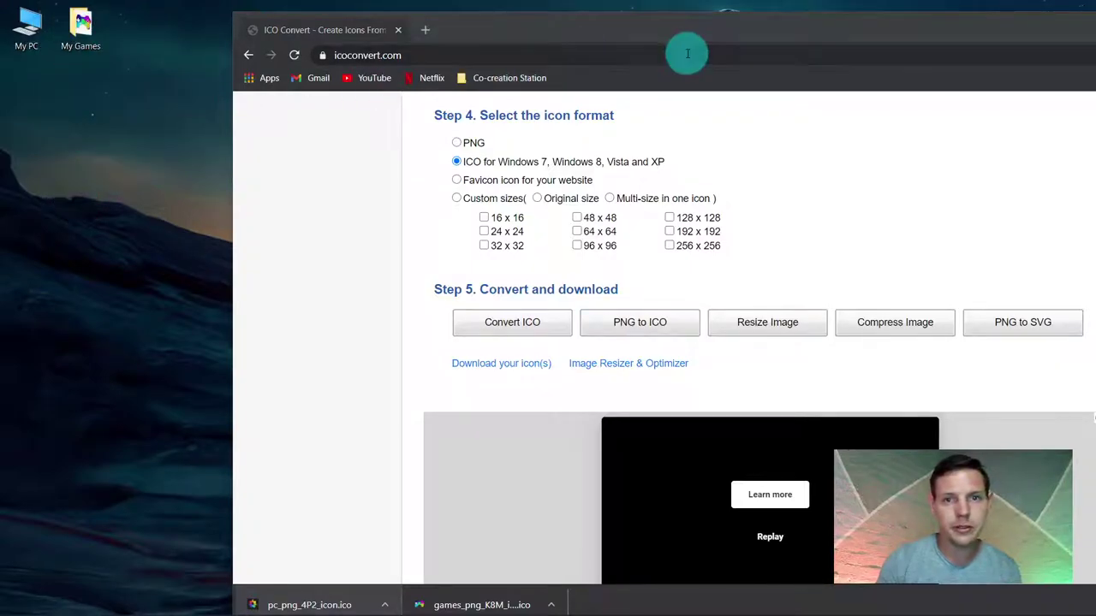
double_click(575, 44)
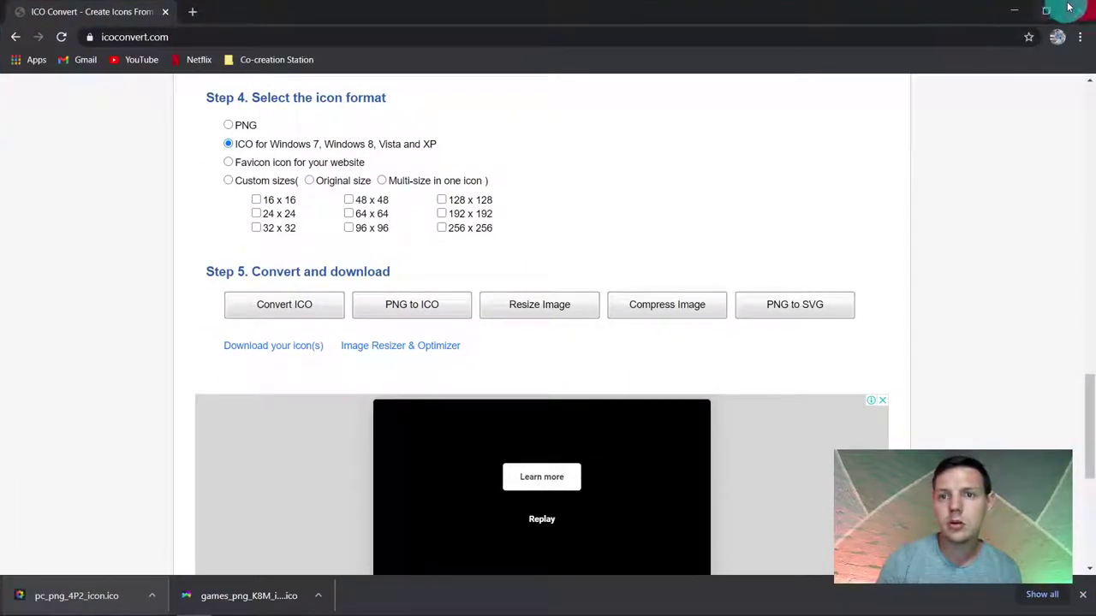
left_click(1075, 10)
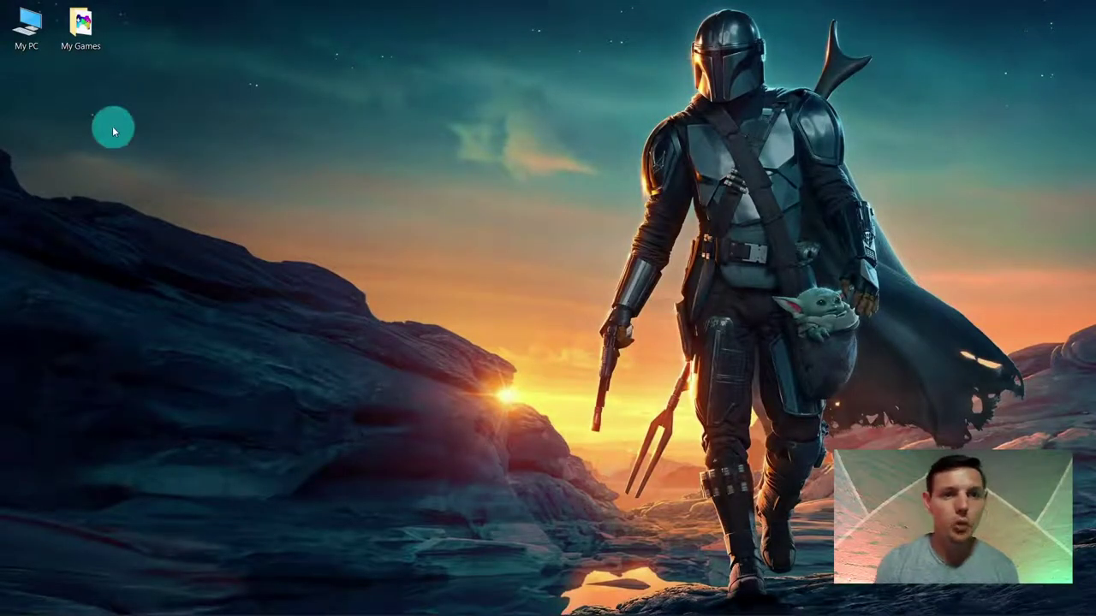
Step: Set My PC's folder icon to pc_png_4P2_icon.ico from Desktop\My Games and apply it
left_click(18, 29)
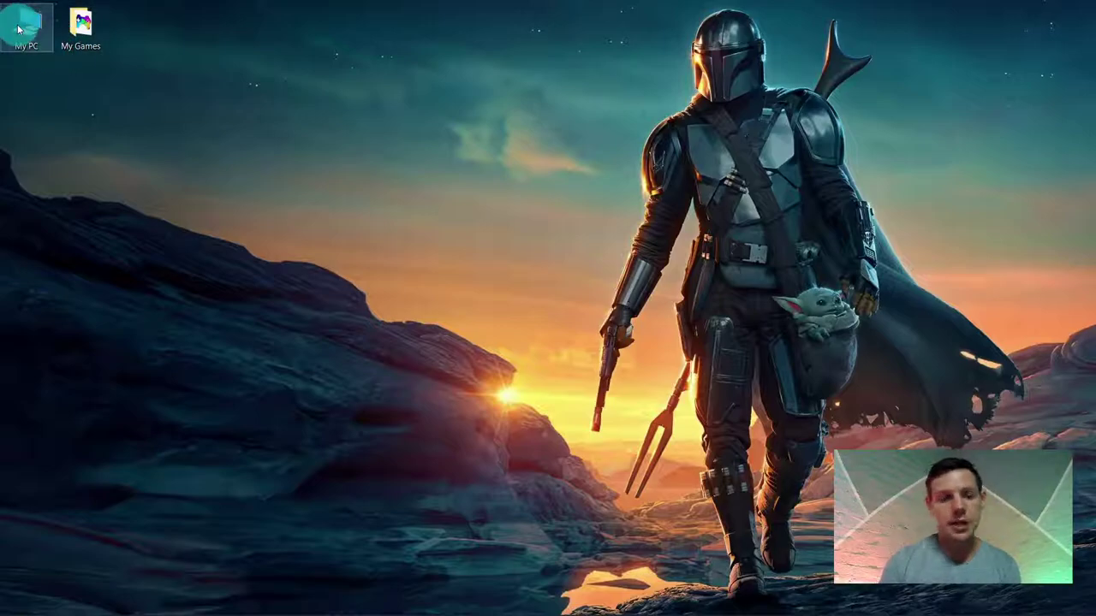
left_click(29, 43)
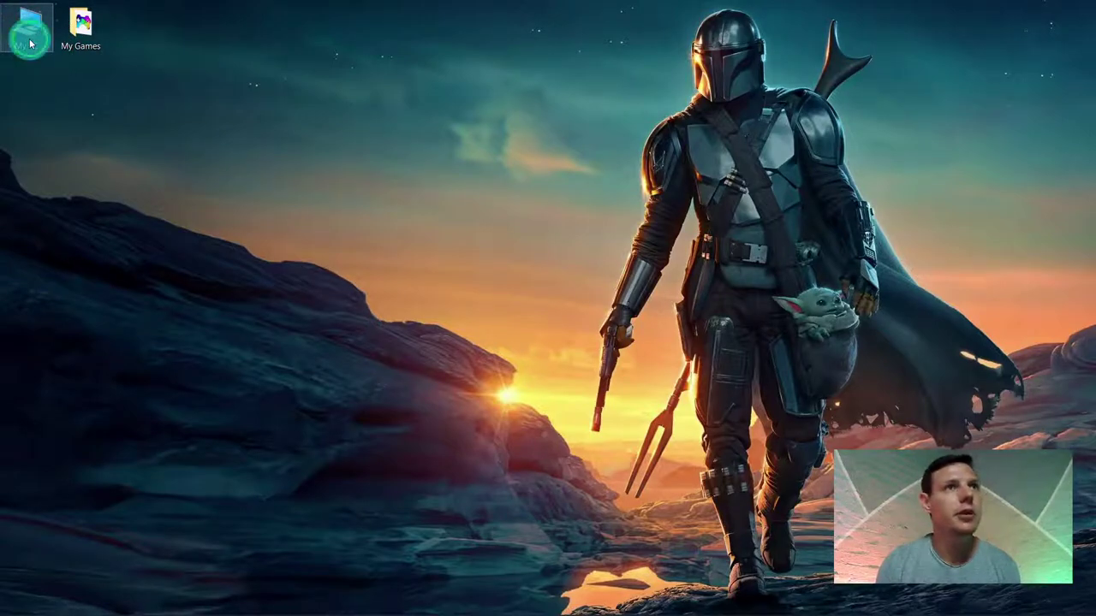
right_click(29, 42)
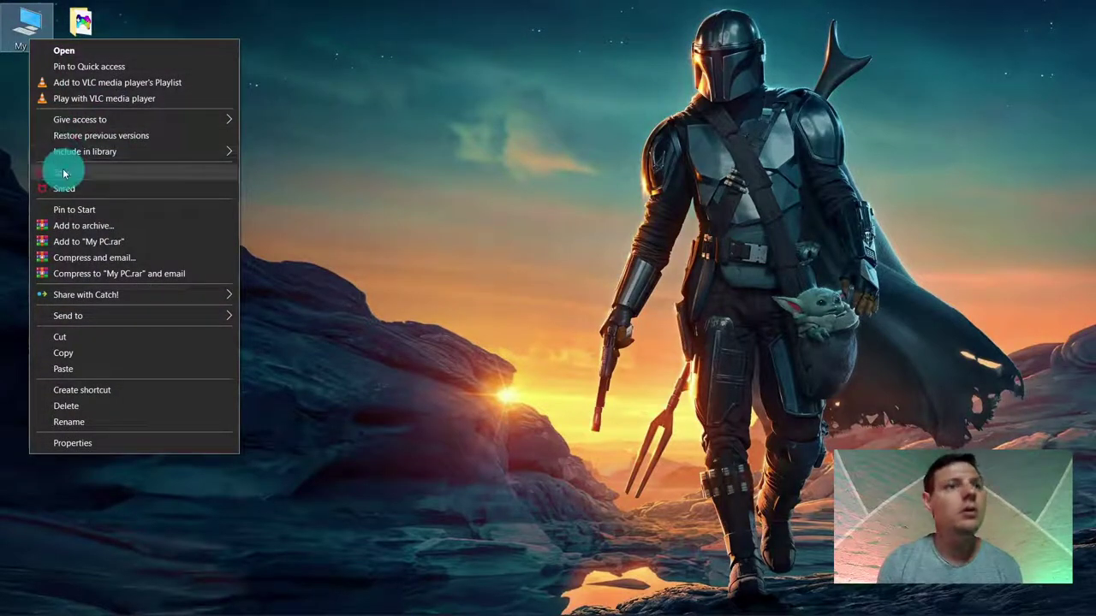
left_click(98, 443)
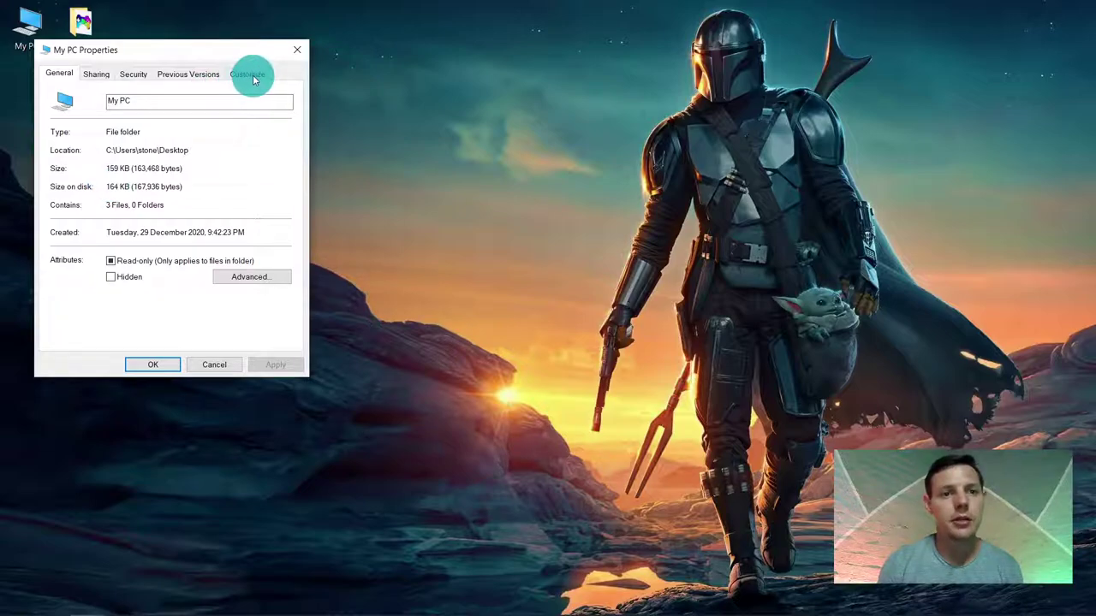
left_click(252, 77)
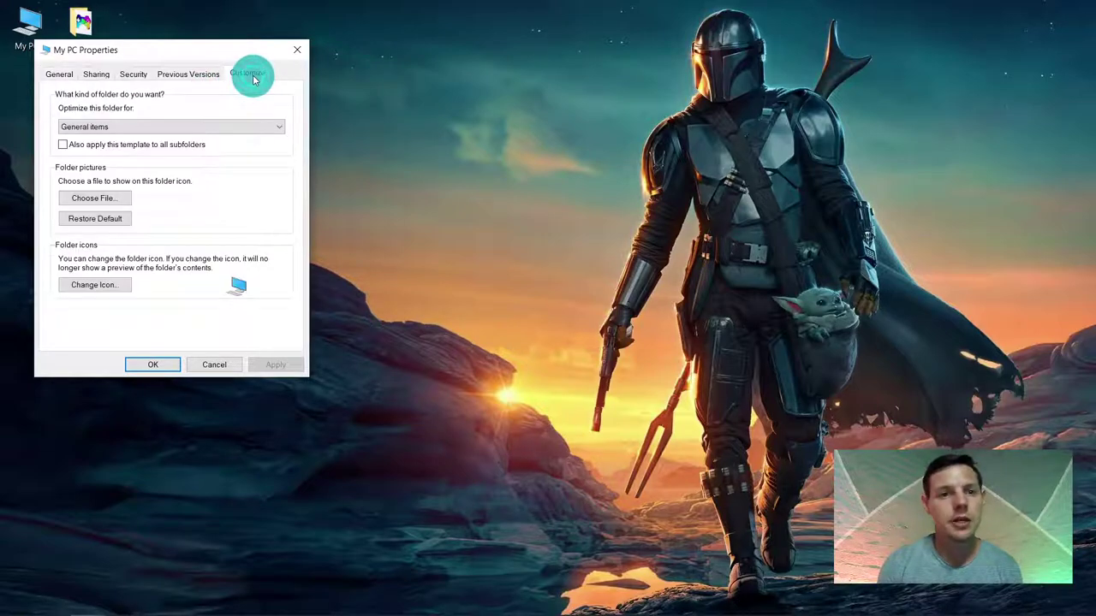
left_click(94, 285)
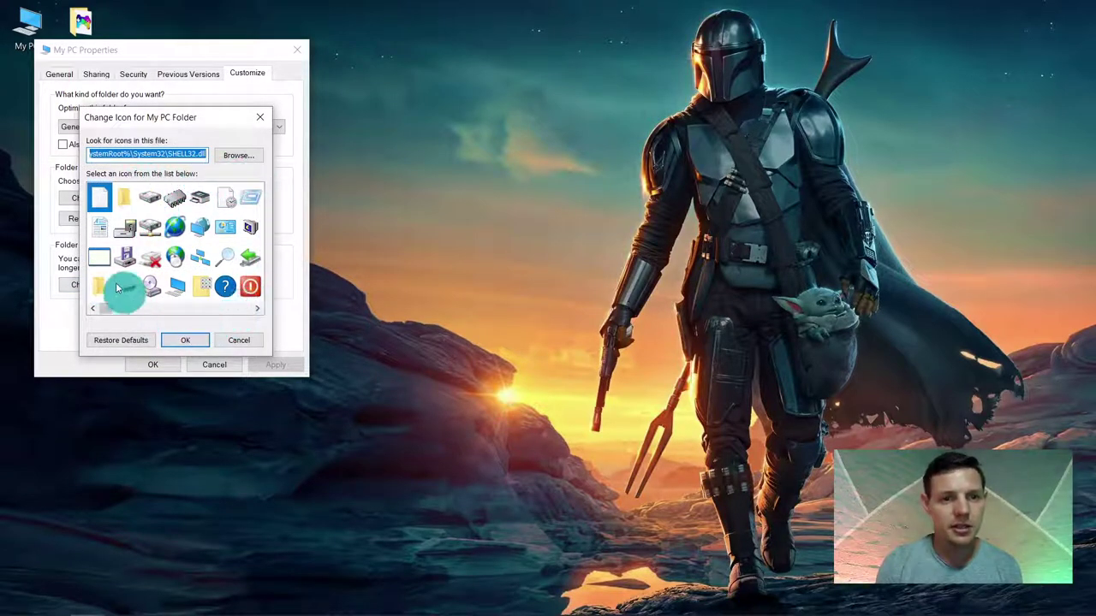
left_click(227, 158)
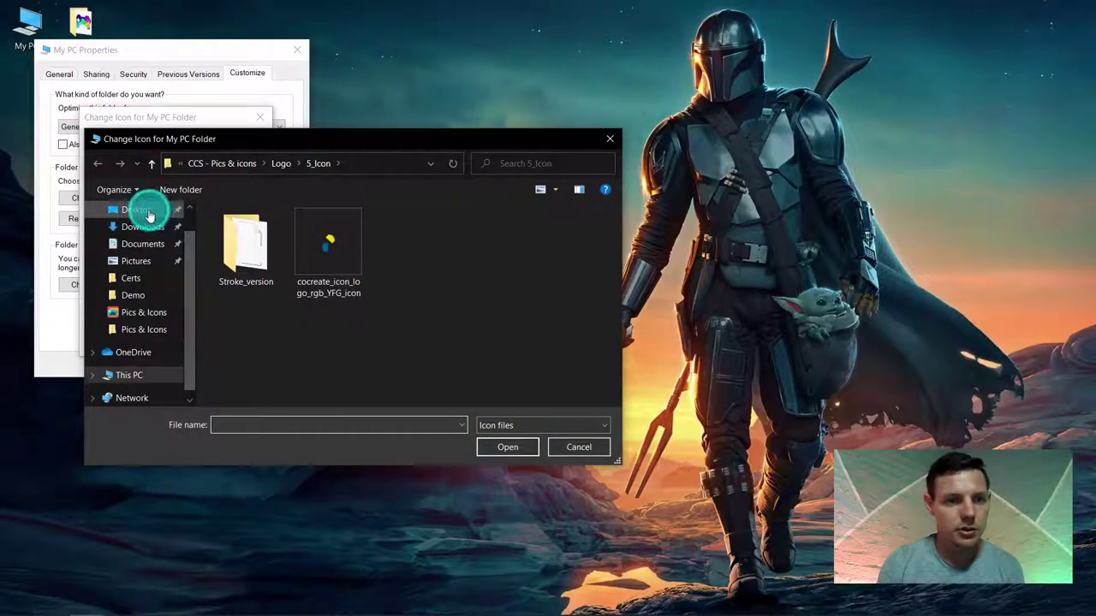
left_click(145, 212)
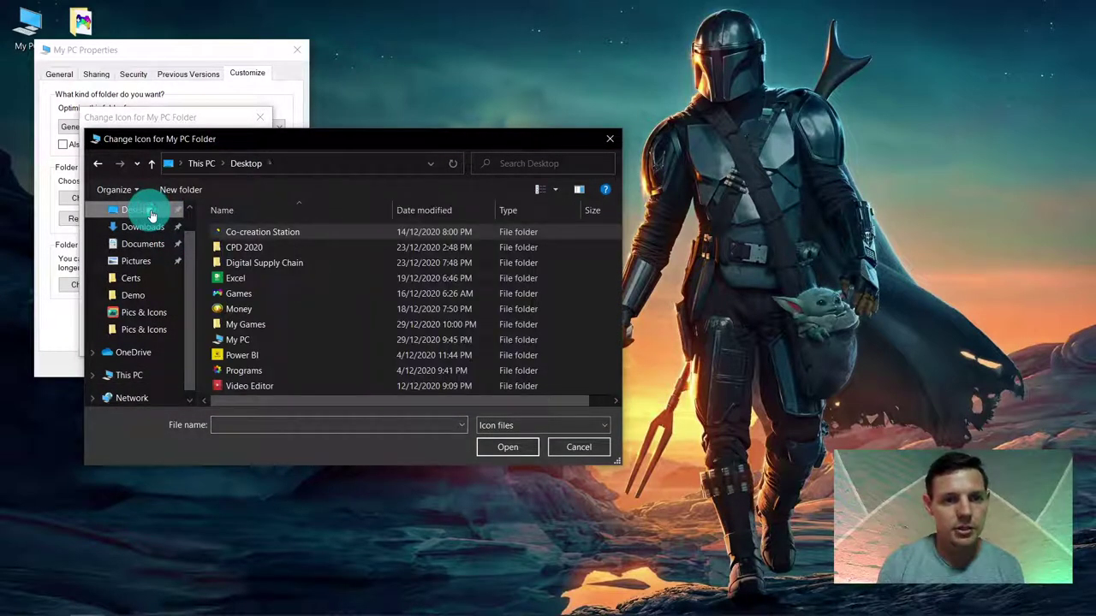
double_click(289, 331)
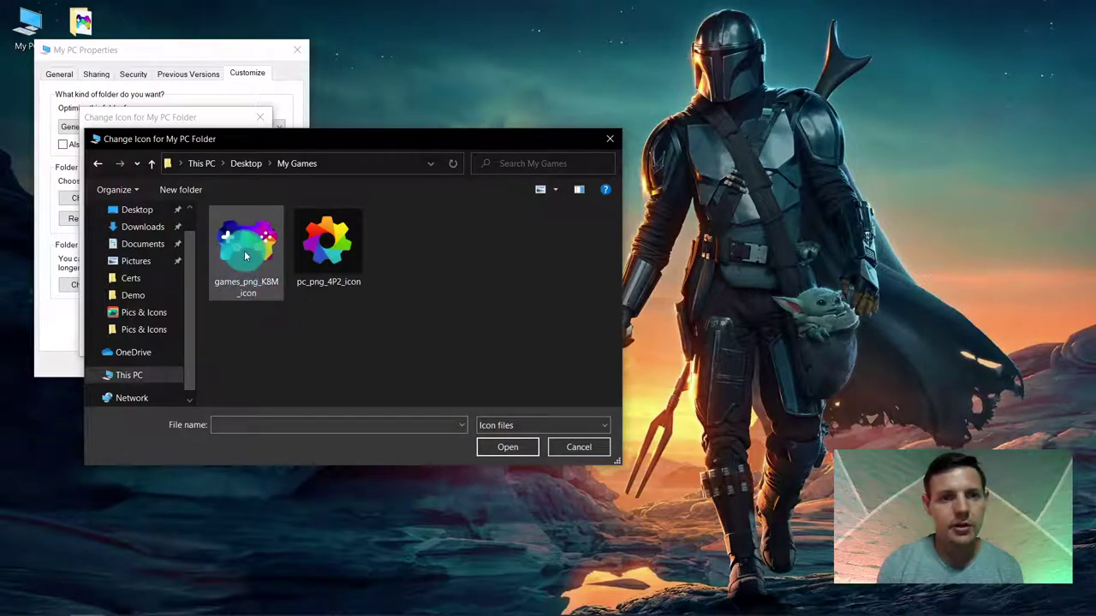
double_click(320, 268)
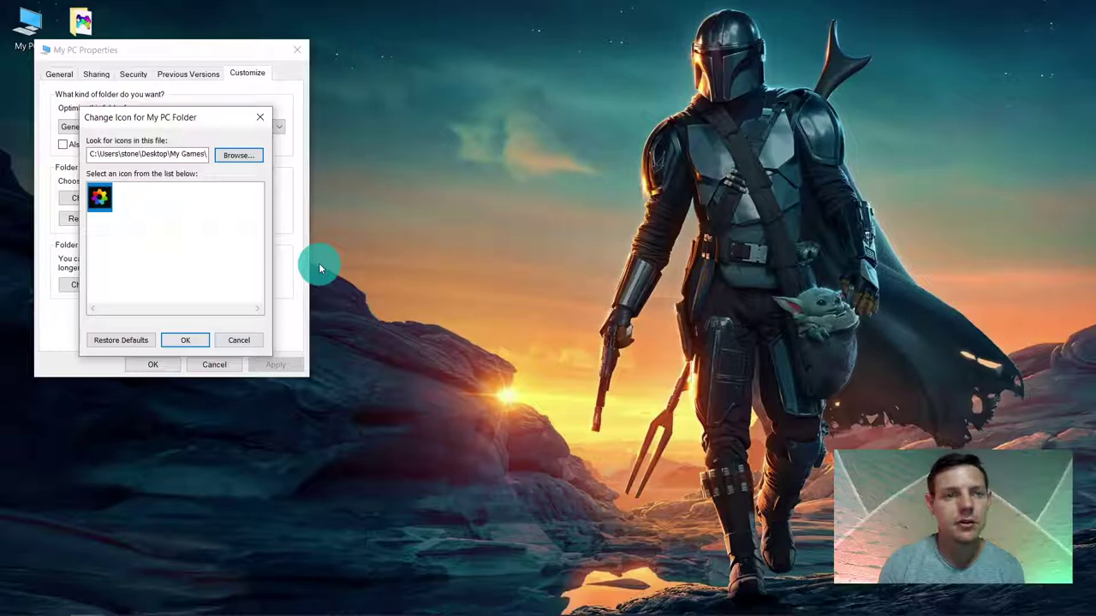
left_click(180, 341)
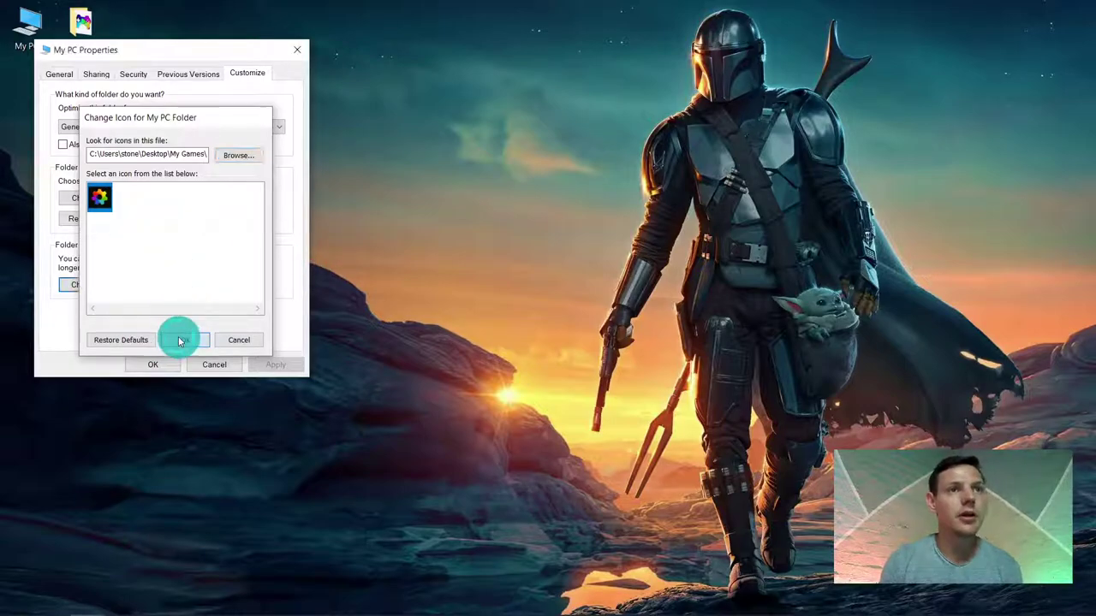
left_click(266, 364)
left_click(160, 365)
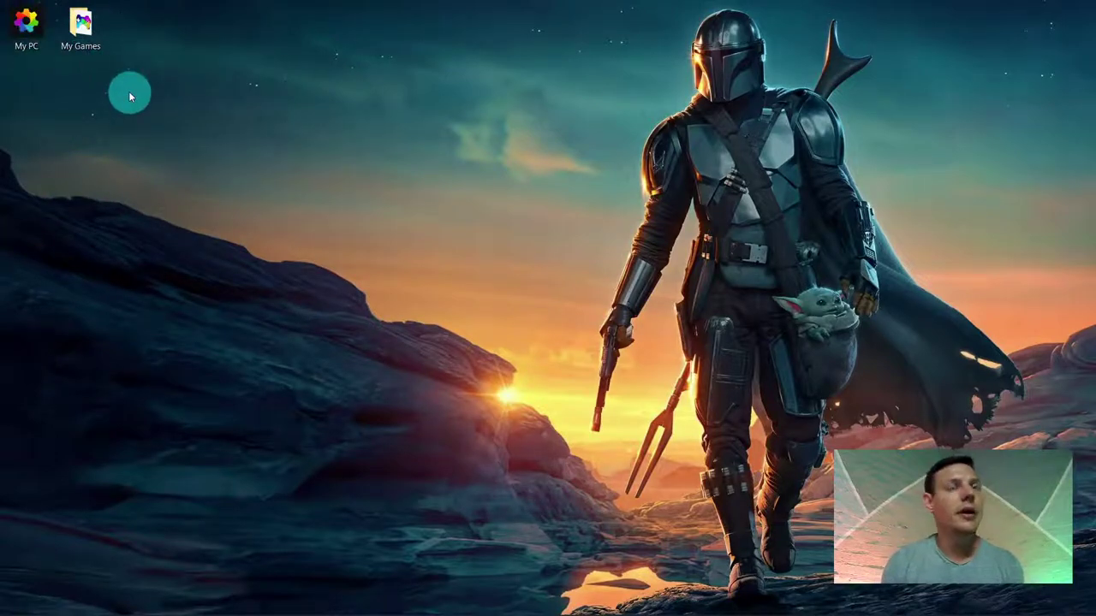
Step: Set the My Games folder icon to games_png_K8M_icon through Properties > Customize and apply it
left_click(93, 38)
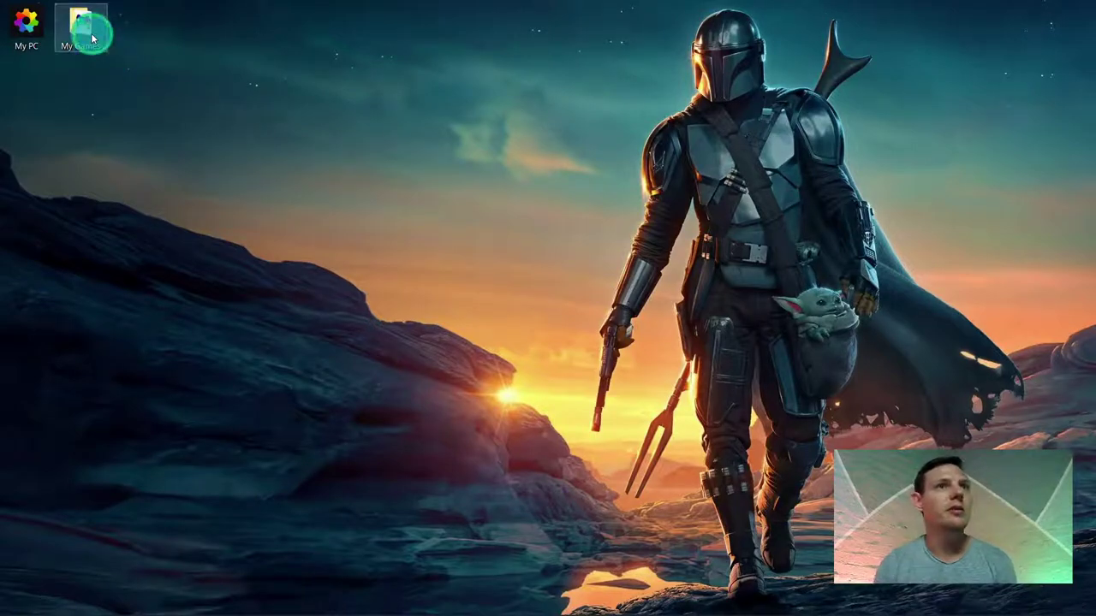
right_click(92, 38)
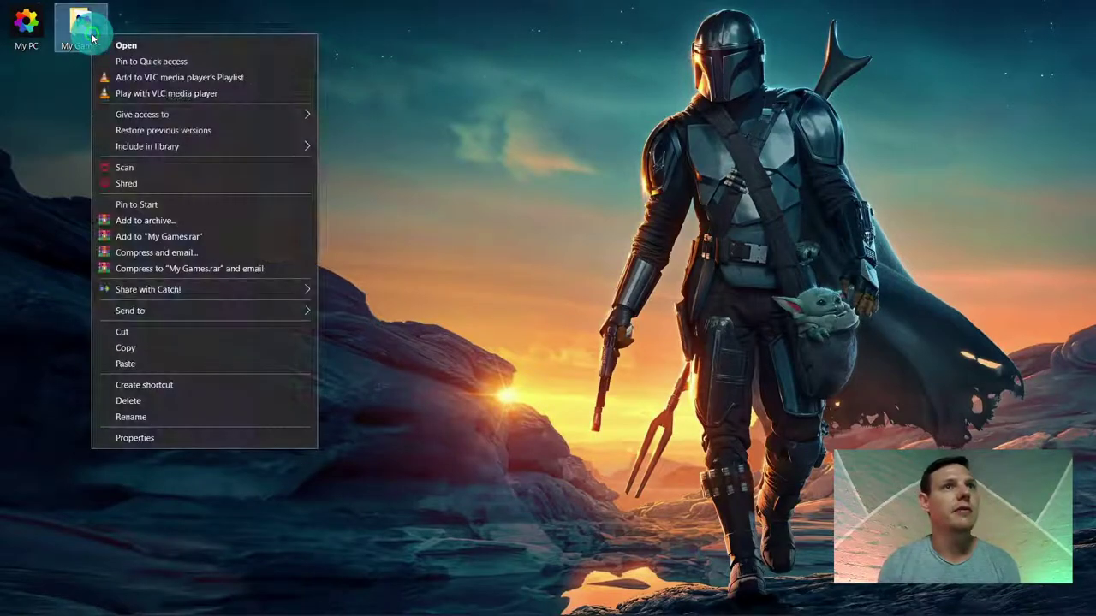
left_click(160, 438)
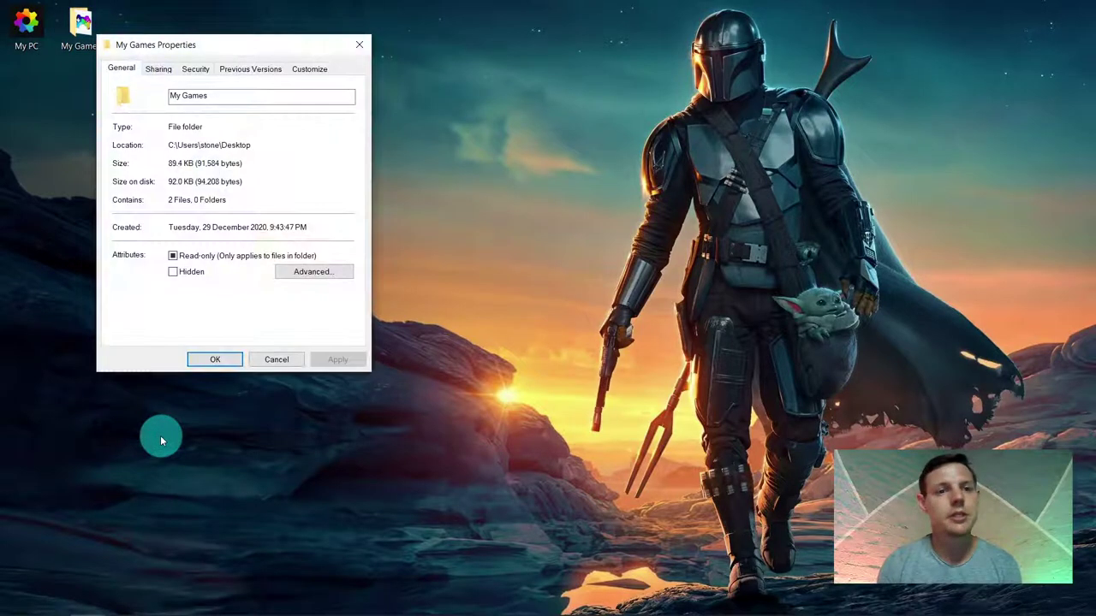
left_click(306, 76)
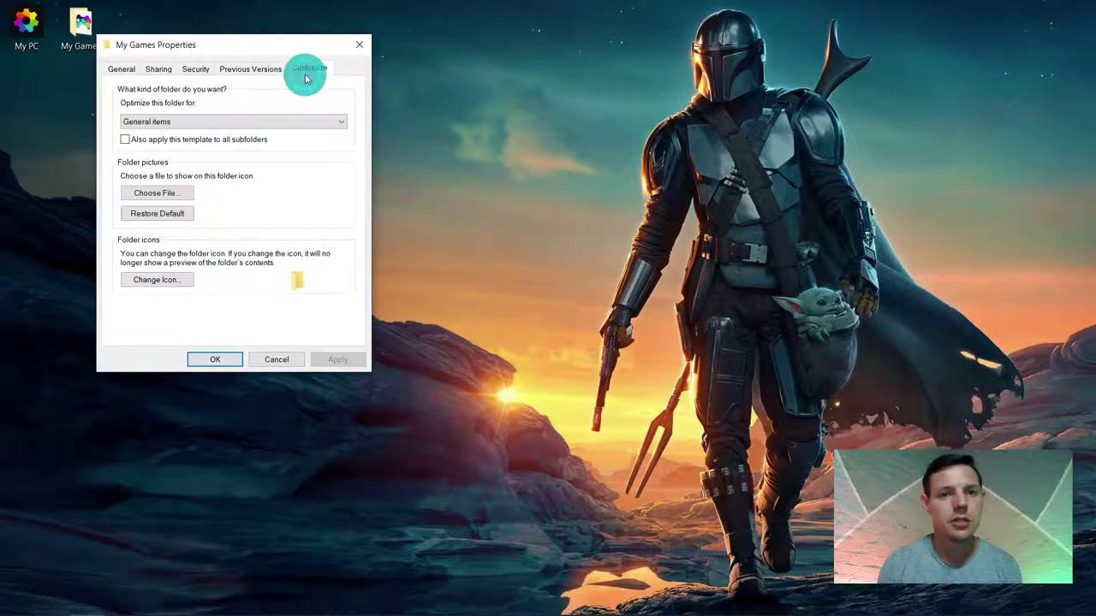
left_click(157, 280)
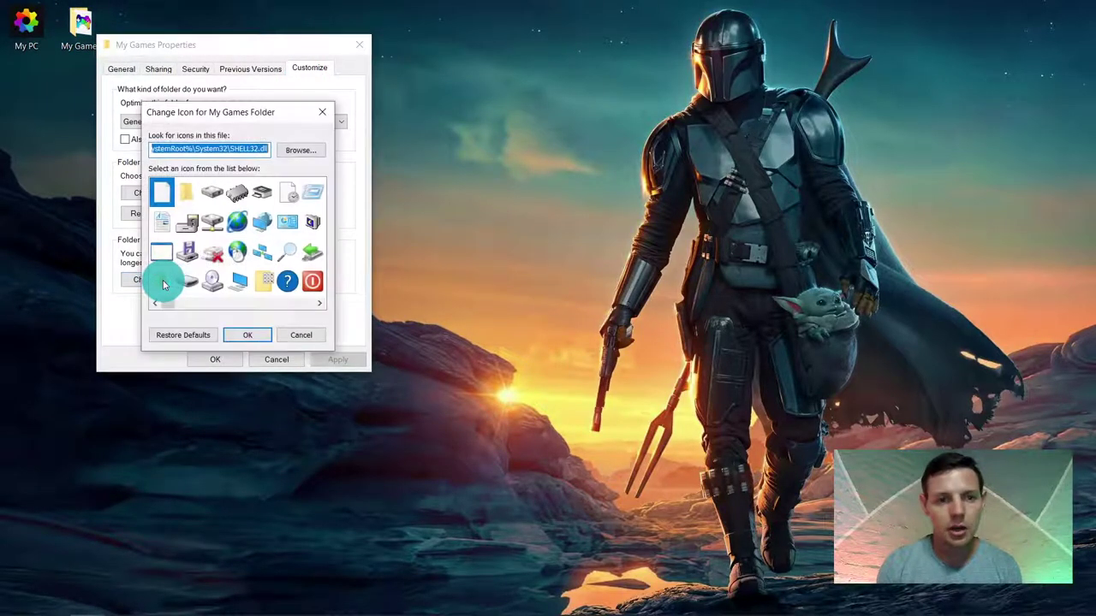
left_click(296, 151)
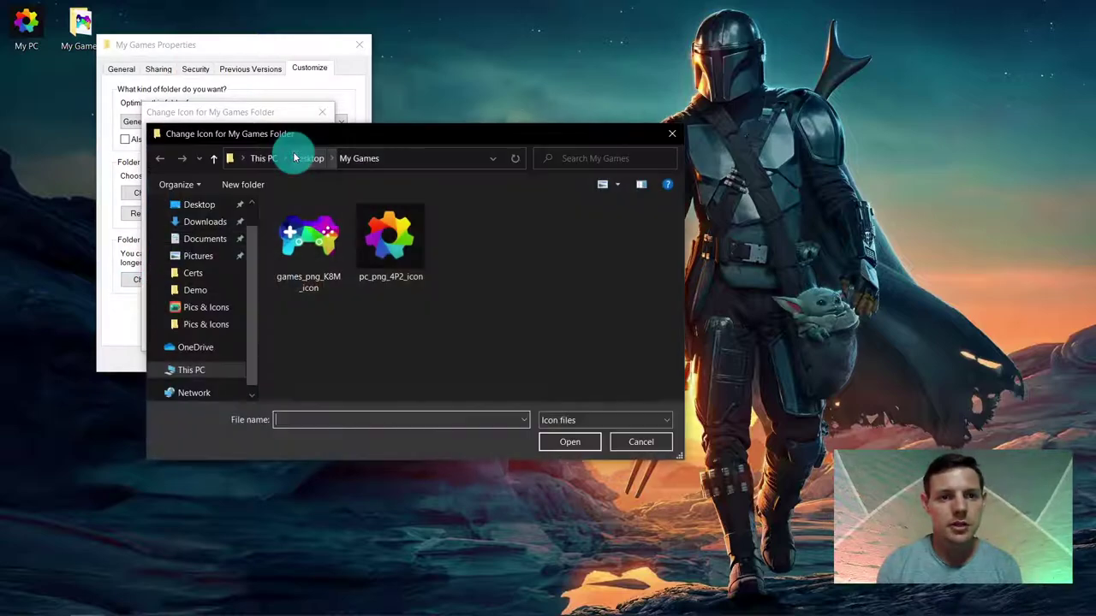
double_click(310, 240)
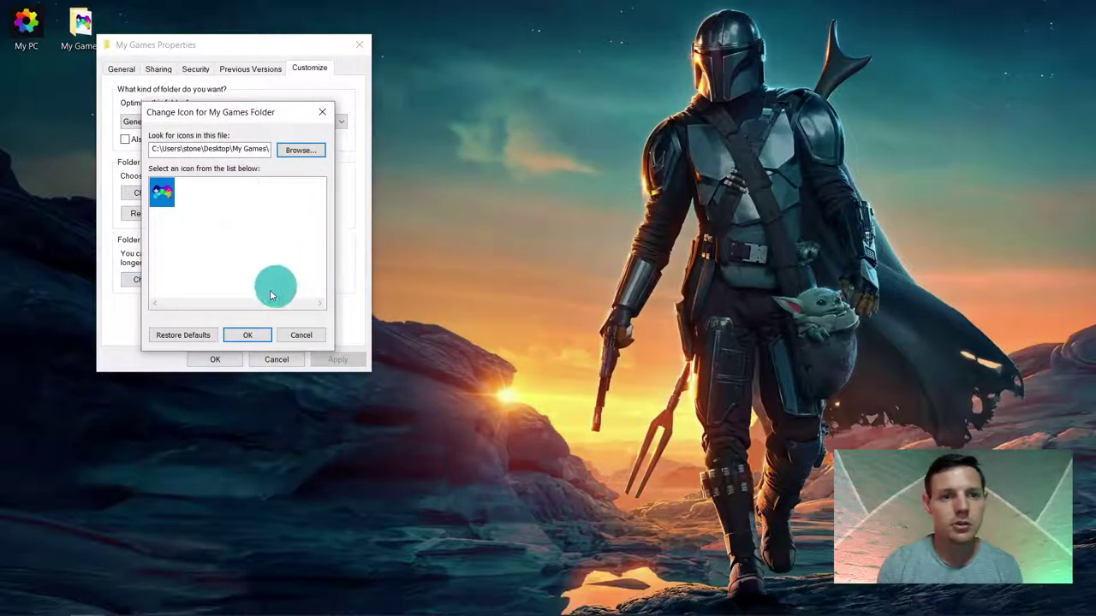
left_click(240, 334)
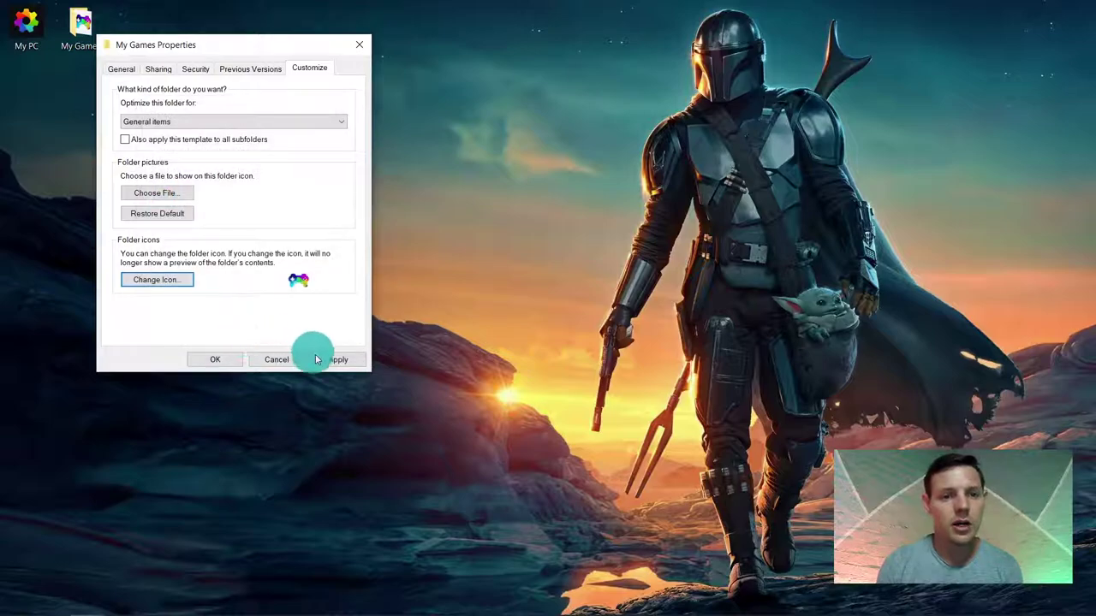
left_click(315, 359)
left_click(214, 360)
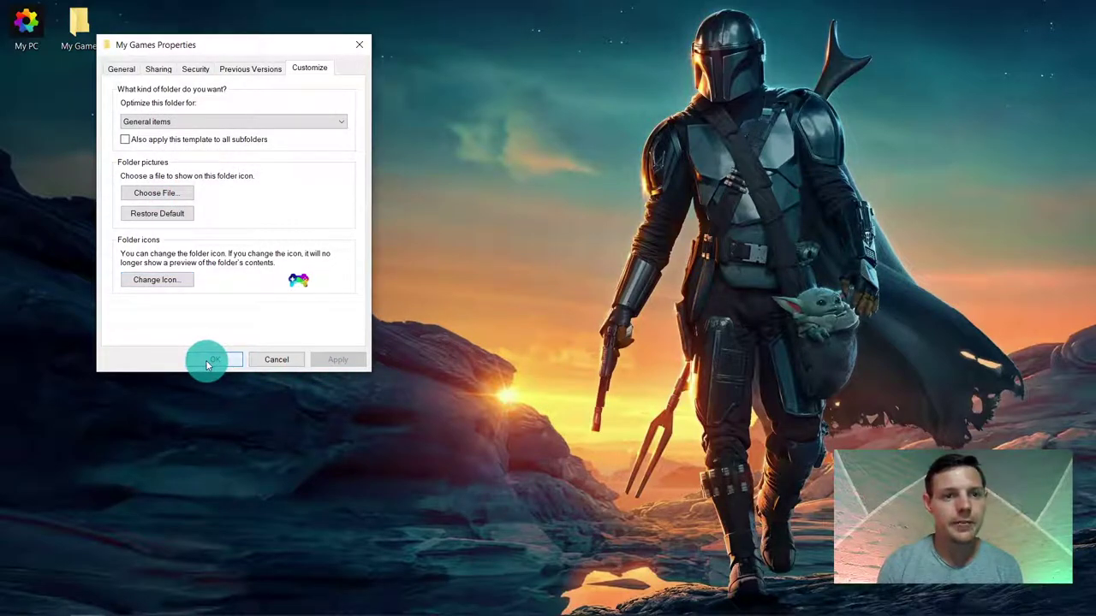